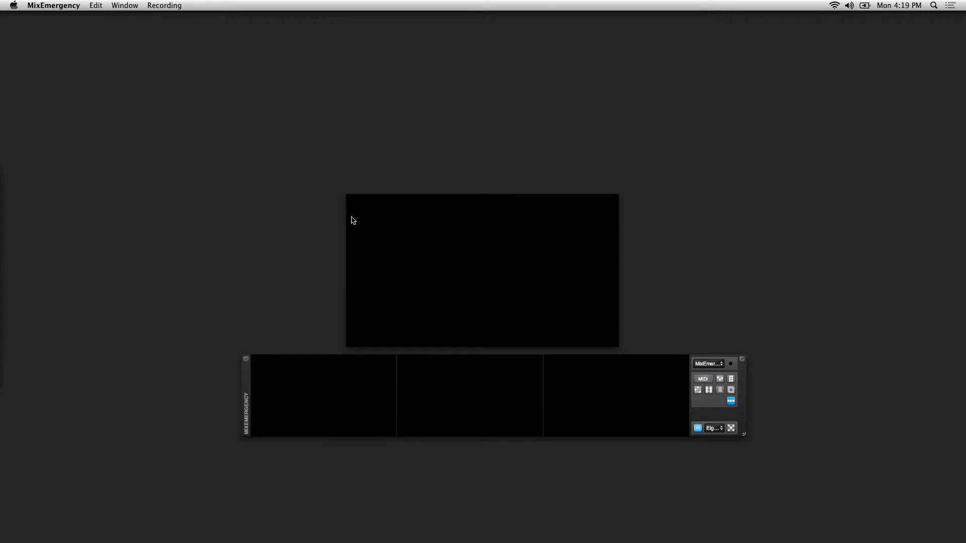
In Preferences, switch the preview layout to separate floating windows and align the third window
{"action": "left_click", "coordinate": [64, 6]}
{"action": "left_click", "coordinate": [72, 39]}
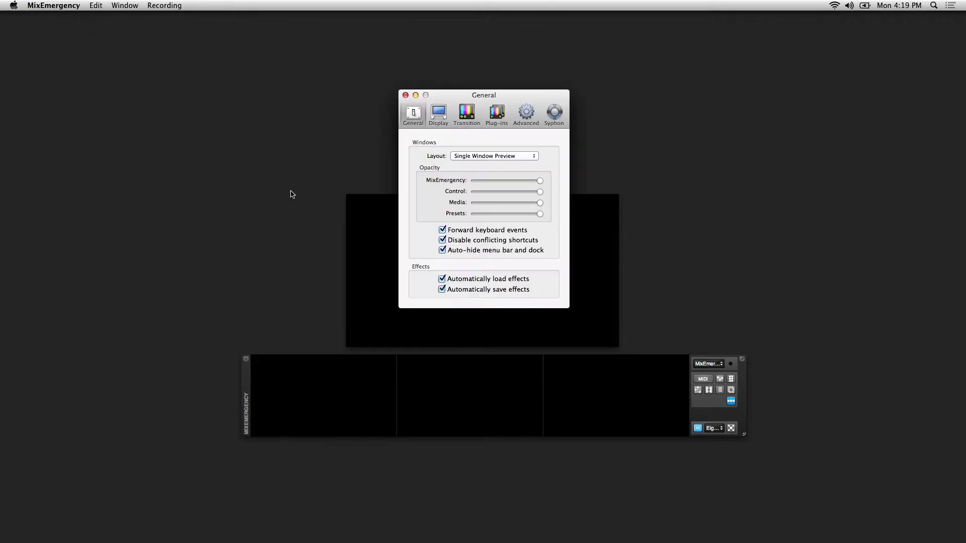
{"action": "left_click", "coordinate": [511, 156]}
{"action": "left_click", "coordinate": [483, 165]}
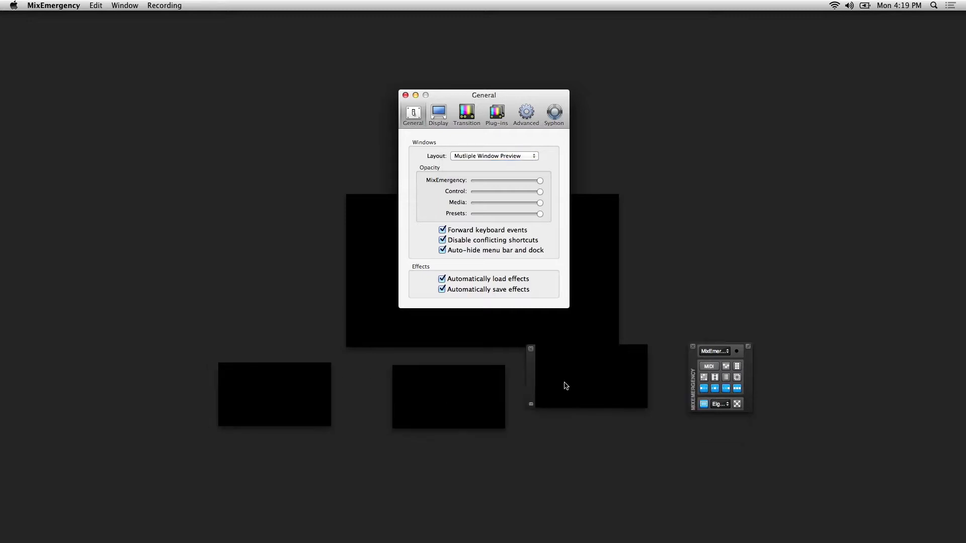
{"action": "left_click", "coordinate": [604, 391]}
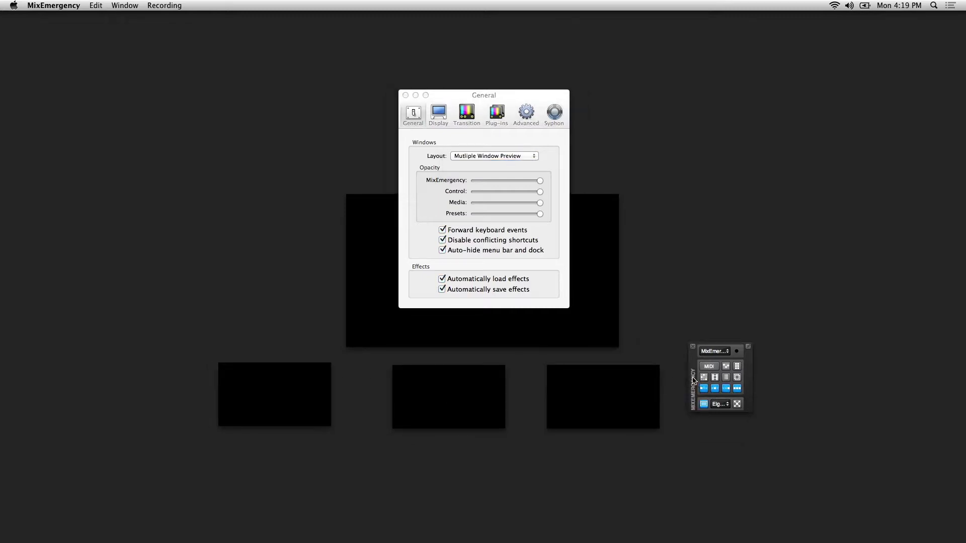
Restore the single-window preview layout, then show the control decks and the media bank strip
{"action": "left_click", "coordinate": [468, 156]}
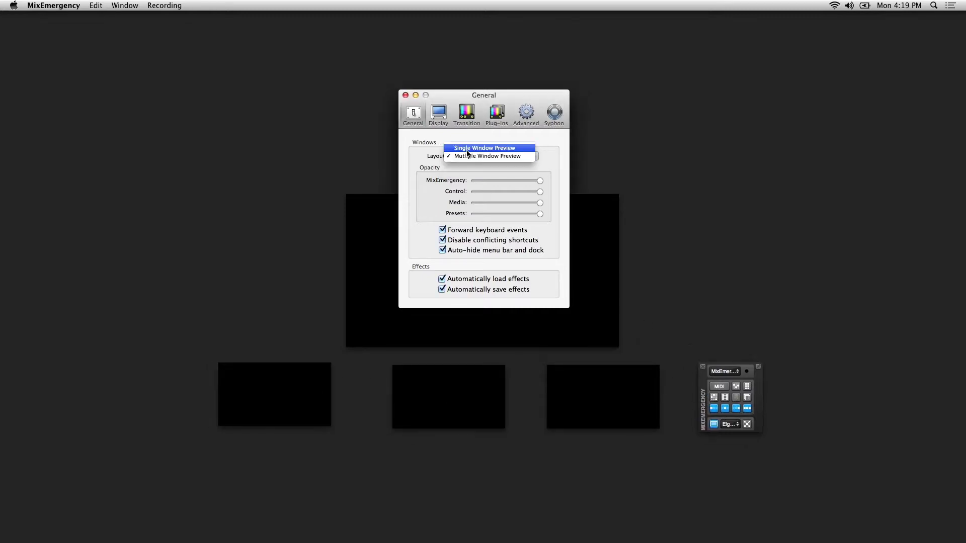
{"action": "left_click", "coordinate": [467, 150]}
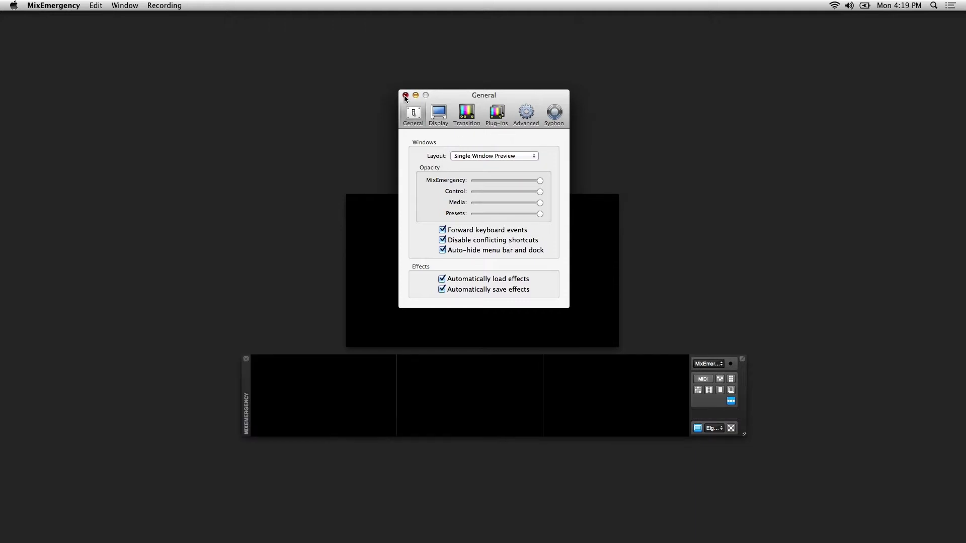
{"action": "left_click", "coordinate": [406, 96]}
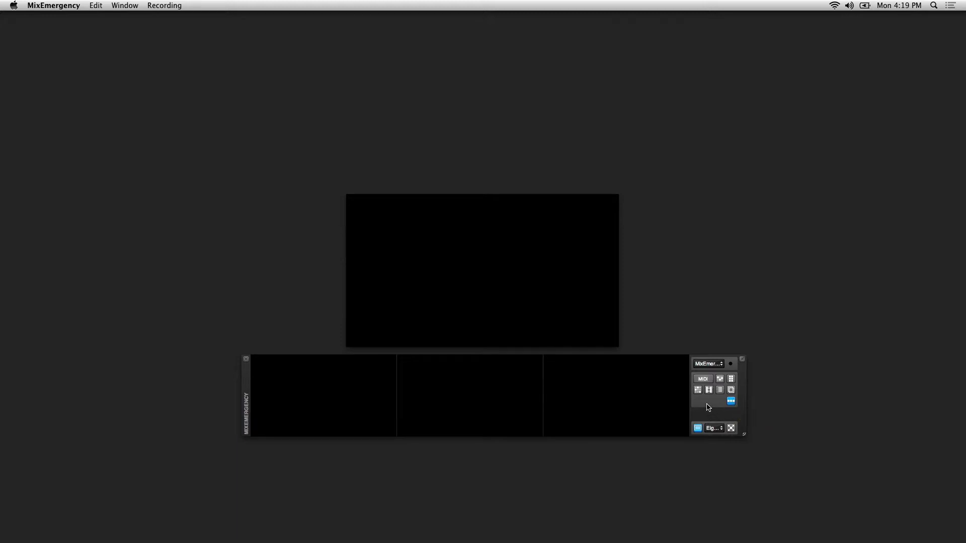
{"action": "left_click", "coordinate": [720, 380]}
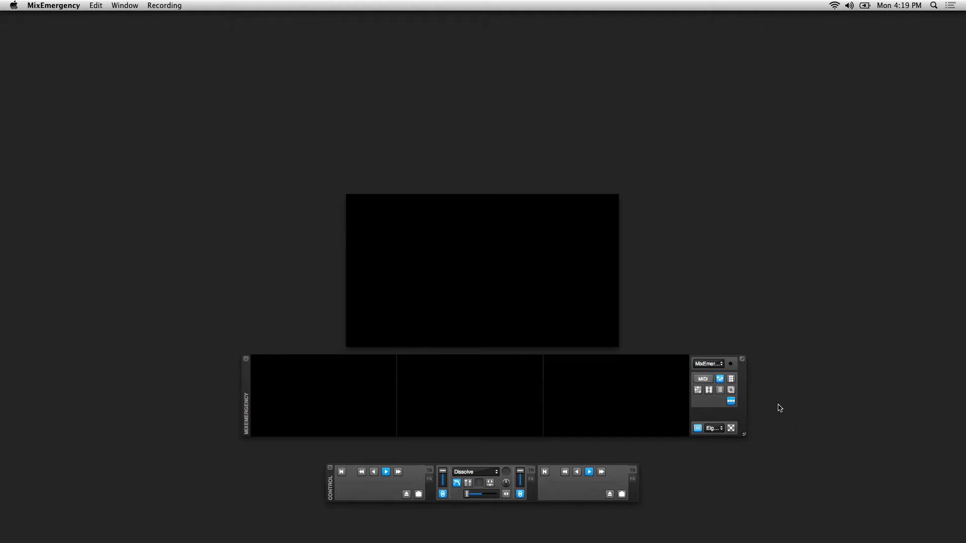
{"action": "left_click", "coordinate": [709, 391]}
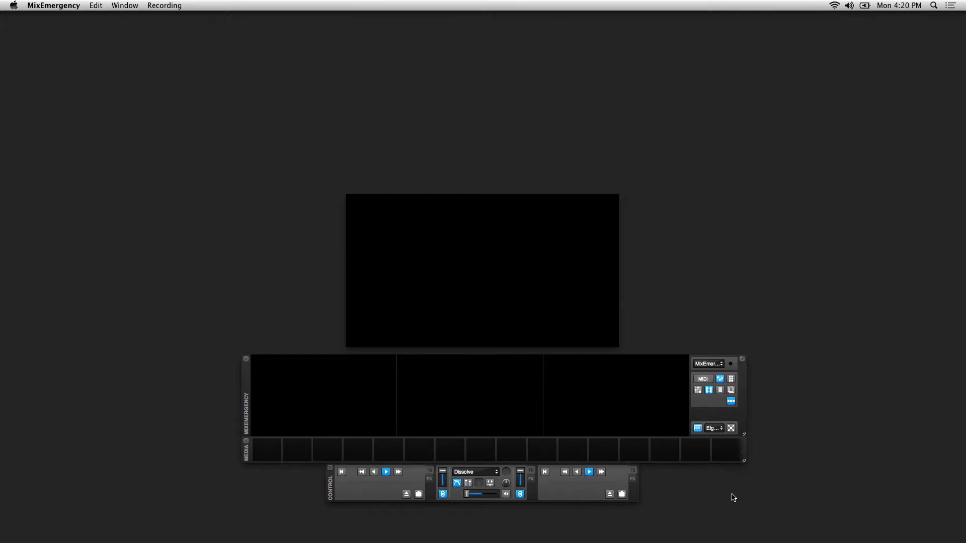
Drag the ten selected 1080p clips from the 002 polyphonics folder into the media bank, then close the folder
{"action": "left_click", "coordinate": [161, 357]}
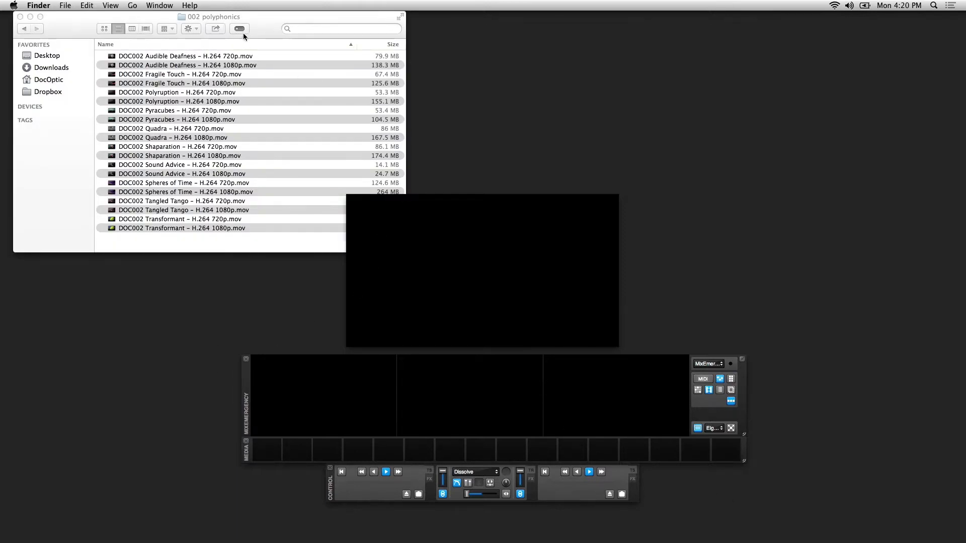
{"action": "left_click", "coordinate": [265, 23]}
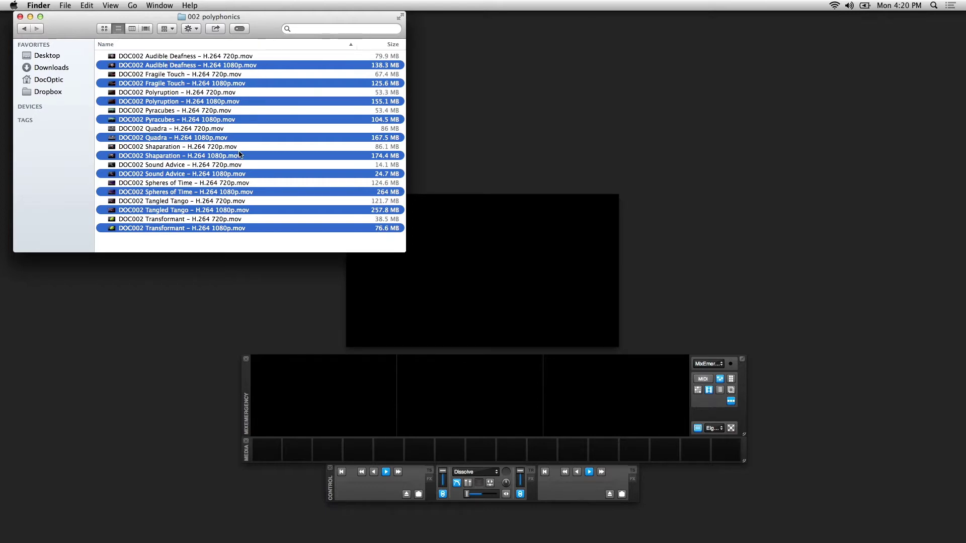
{"action": "left_click_drag", "start_coordinate": [186, 67], "coordinate": [274, 452]}
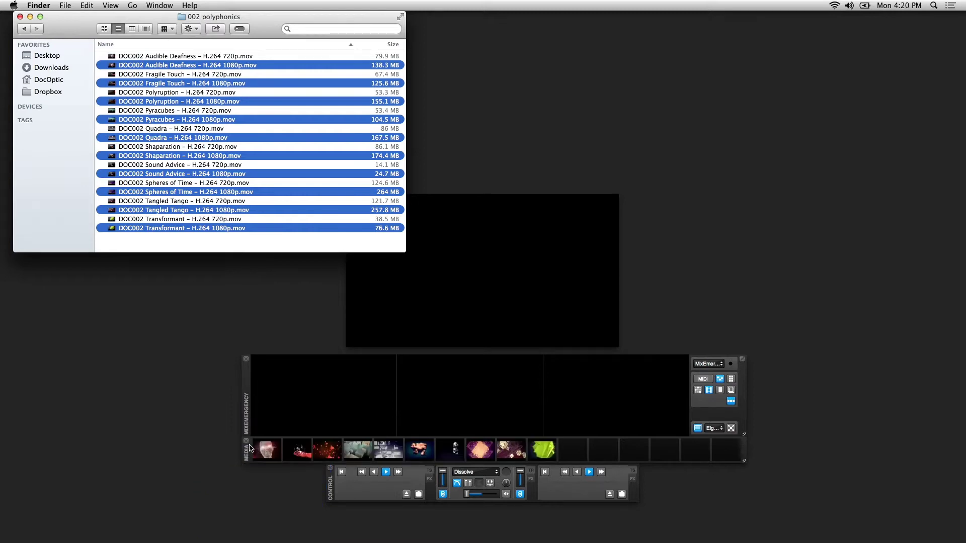
{"action": "left_click", "coordinate": [20, 17]}
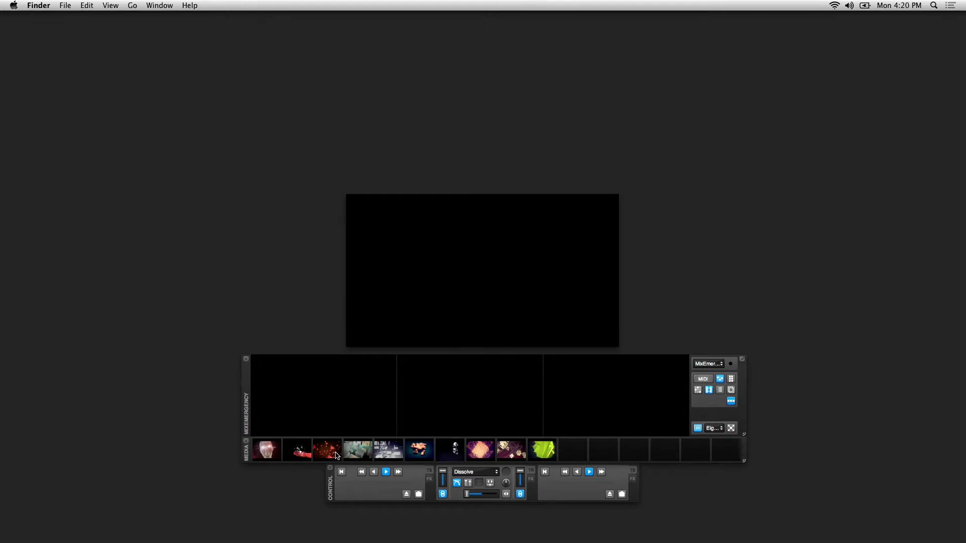
Regenerate the first clip's thumbnail, then generate thumbnails for all ten clips in the bank
{"action": "right_click", "coordinate": [270, 447]}
{"action": "left_click", "coordinate": [315, 476]}
{"action": "right_click", "coordinate": [296, 449]}
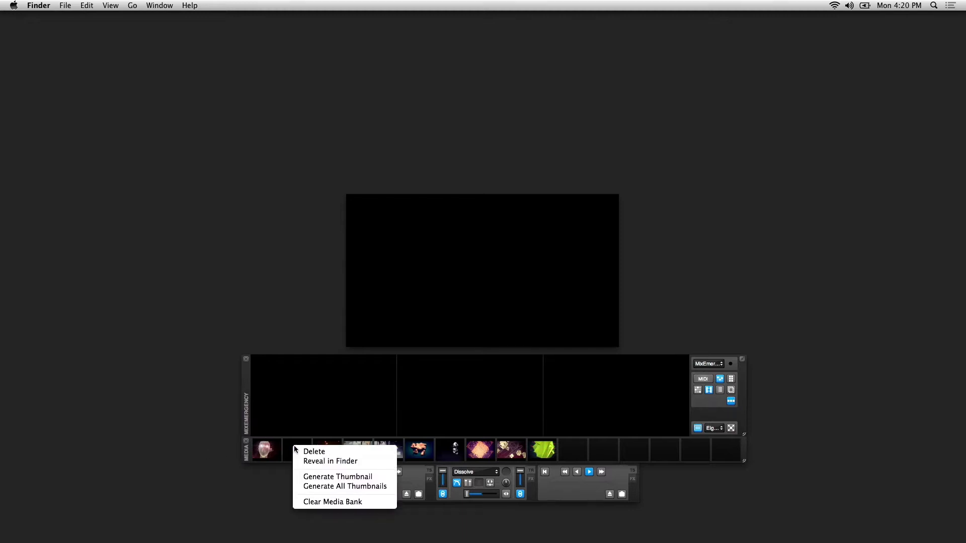
{"action": "left_click", "coordinate": [355, 486]}
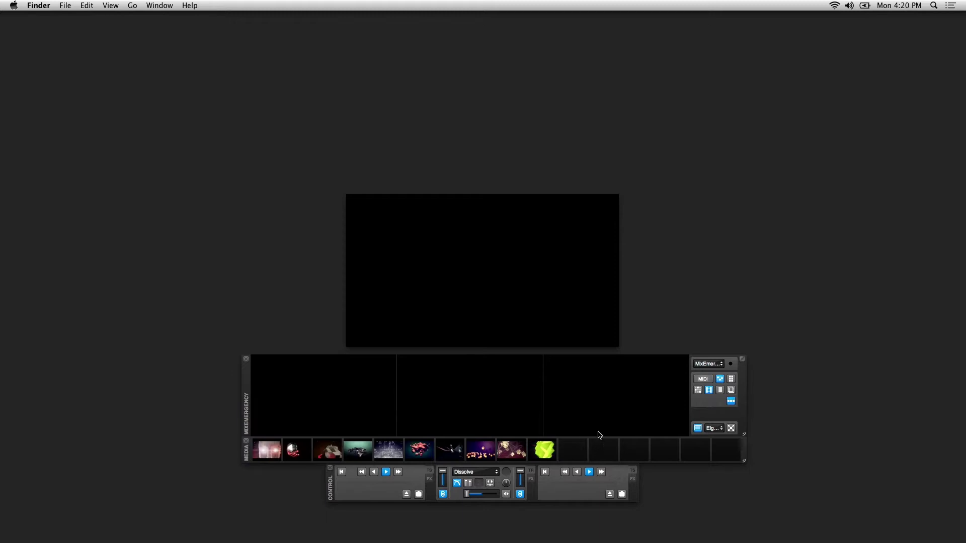
Load the teal pyramid clip into the right deck and another clip into the left deck
{"action": "left_click", "coordinate": [466, 496]}
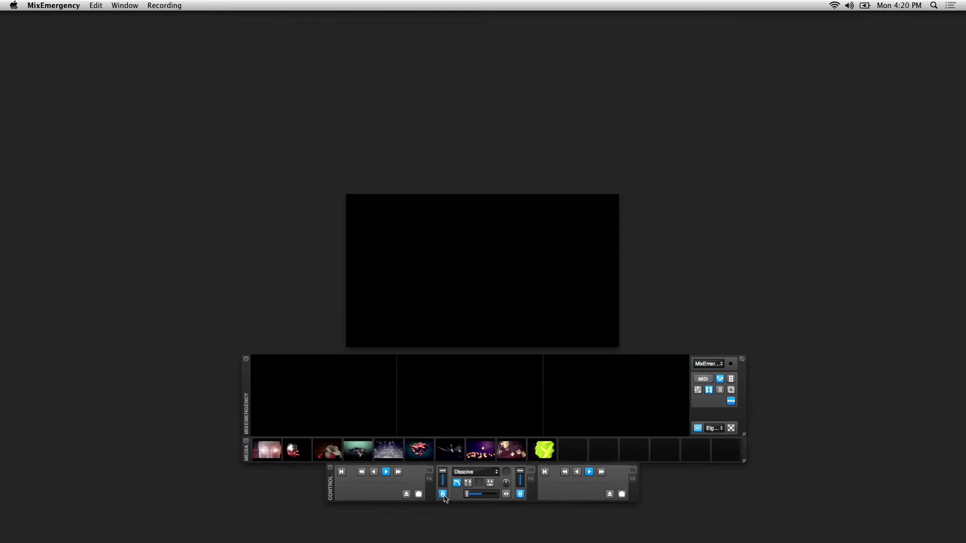
{"action": "left_click", "coordinate": [361, 455]}
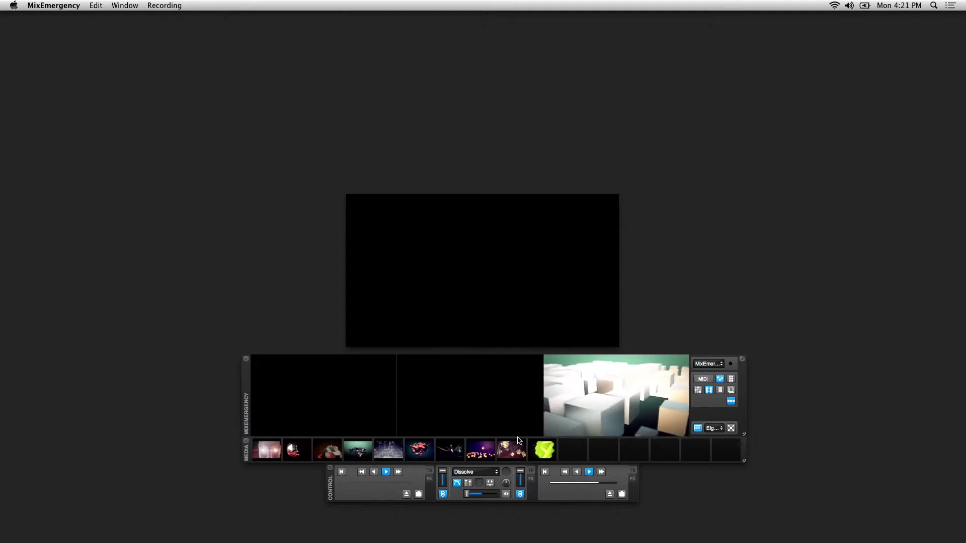
{"action": "left_click_drag", "start_coordinate": [450, 449], "coordinate": [347, 397]}
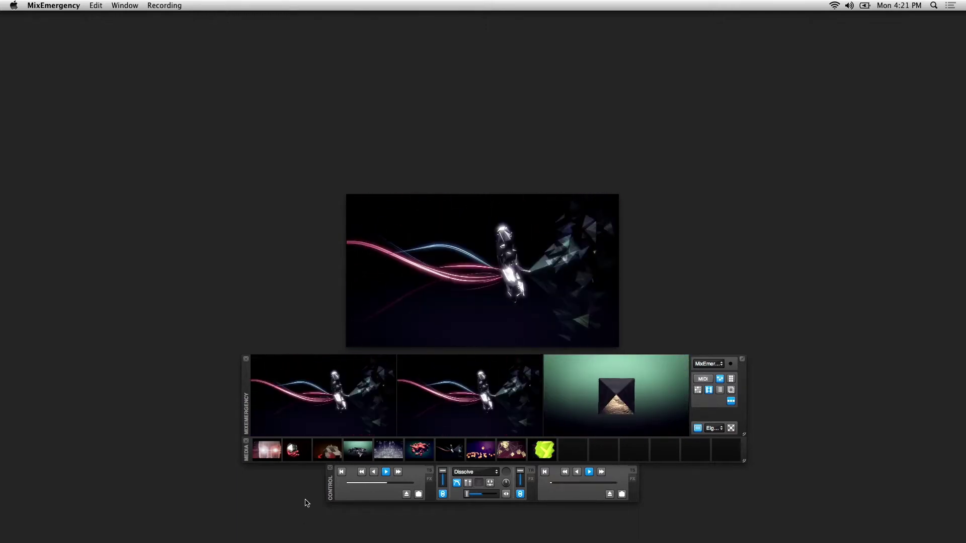
{"action": "right_click", "coordinate": [298, 452]}
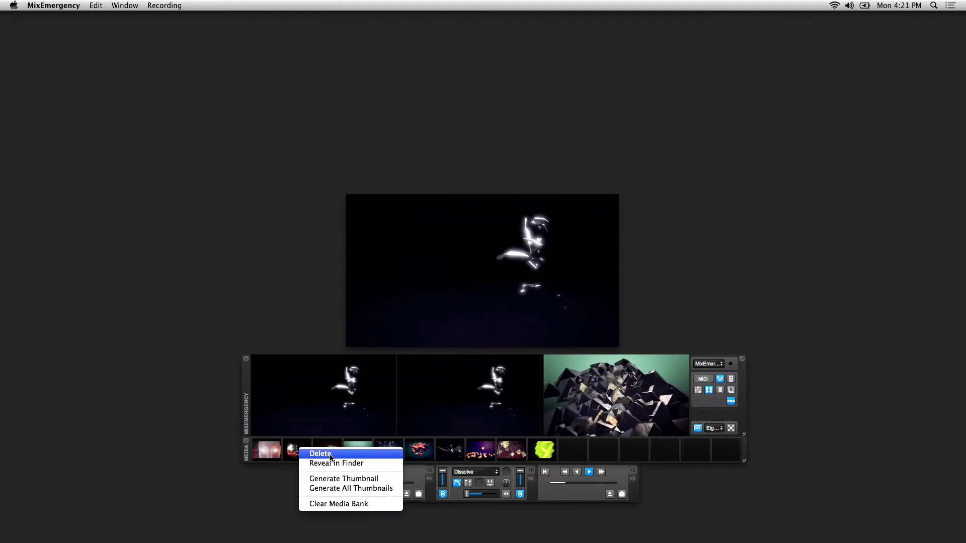
{"action": "right_click", "coordinate": [267, 455]}
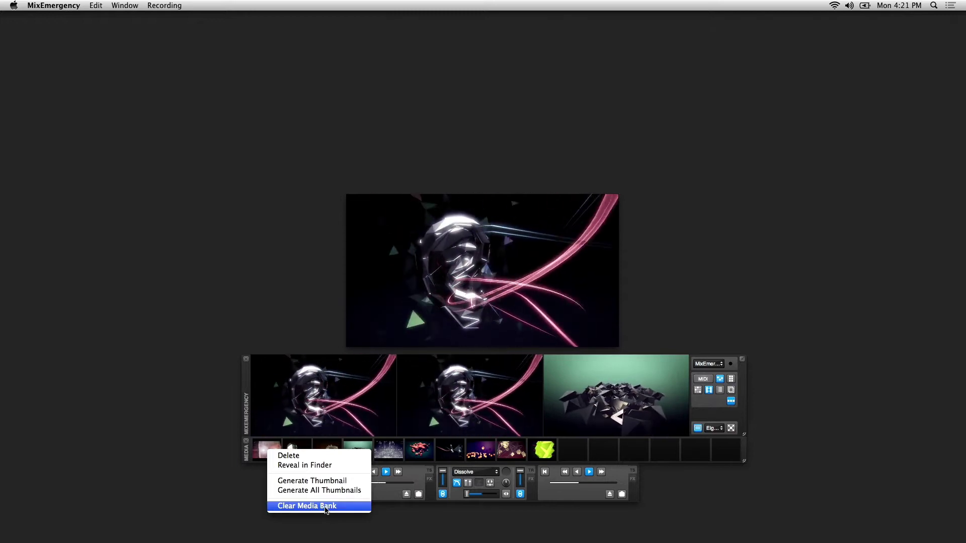
{"action": "left_click", "coordinate": [230, 487]}
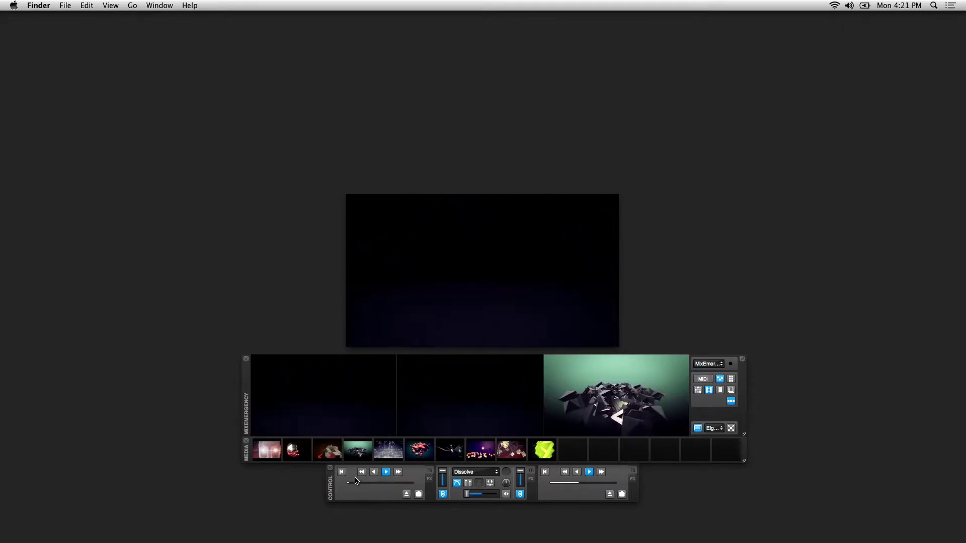
Rewind, reverse, fast-forward and pause the left deck clip, then resume normal forward playback
{"action": "left_click", "coordinate": [341, 472]}
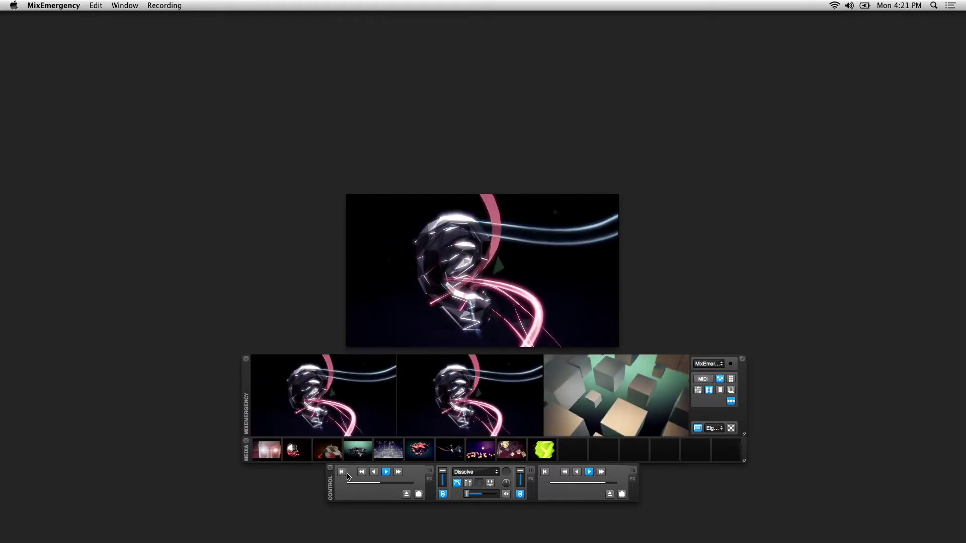
{"action": "left_click", "coordinate": [362, 472]}
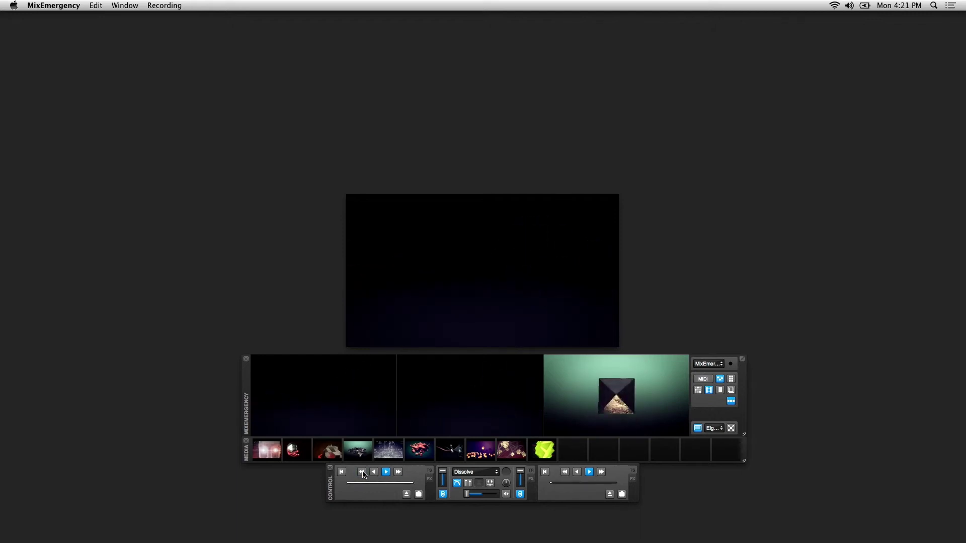
{"action": "left_click", "coordinate": [374, 472]}
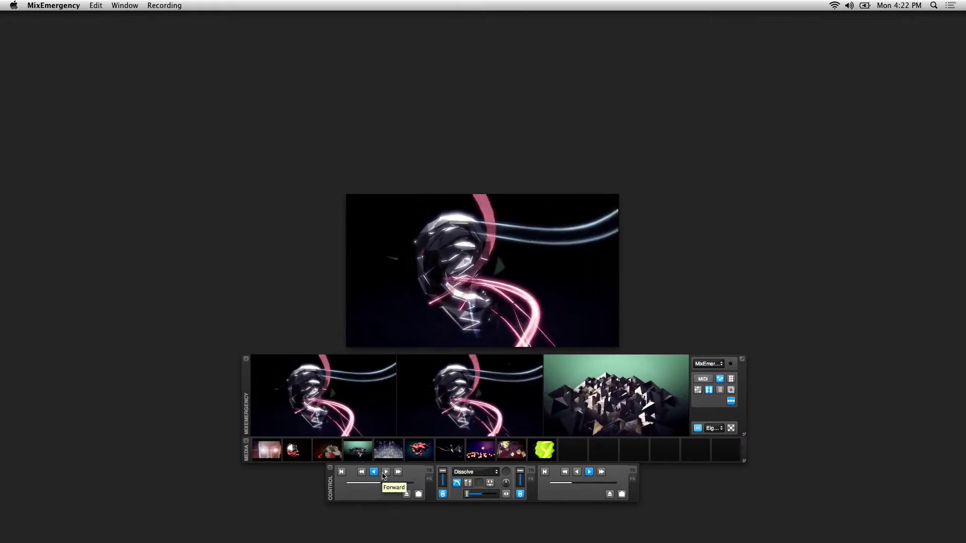
{"action": "left_click", "coordinate": [385, 472]}
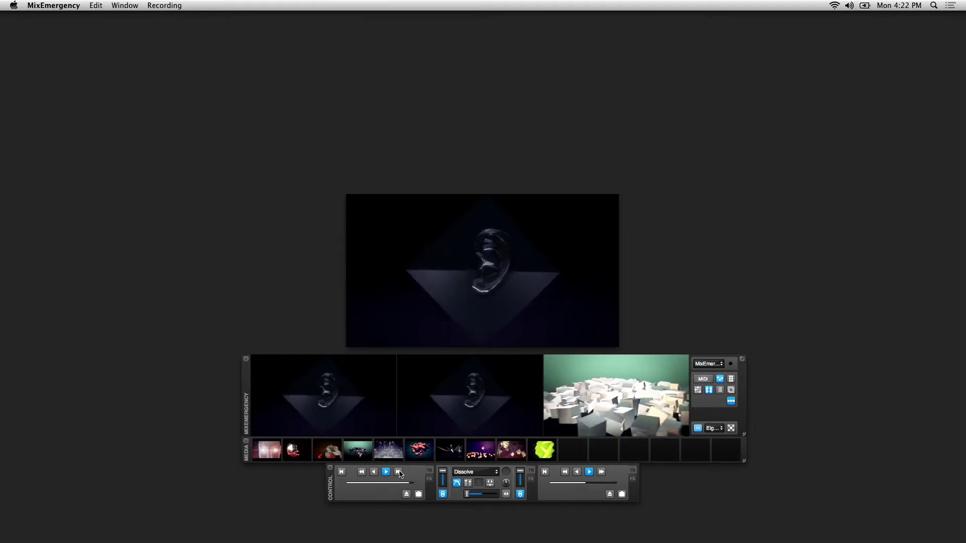
{"action": "left_click", "coordinate": [398, 472]}
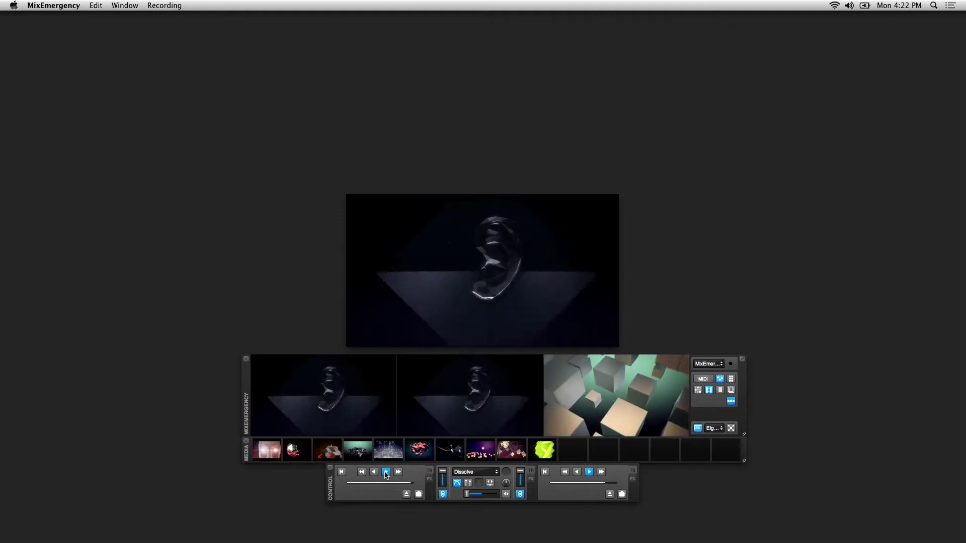
{"action": "left_click", "coordinate": [386, 472]}
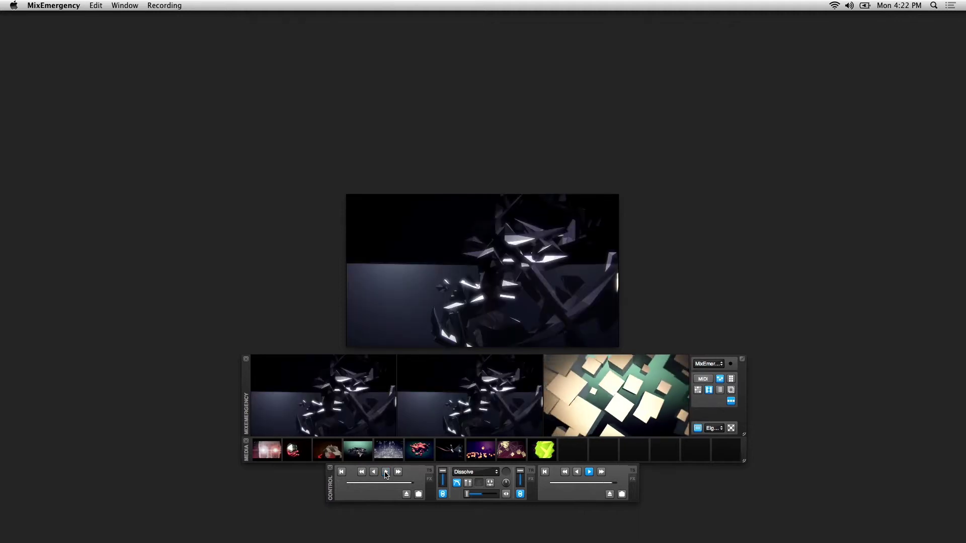
{"action": "left_click", "coordinate": [386, 473]}
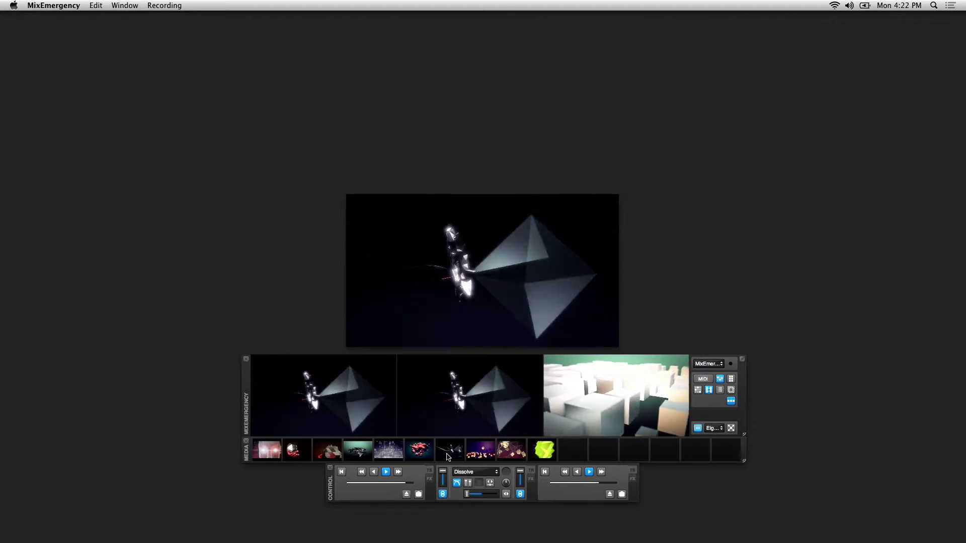
Load and eject the streaks and cubes clips on the left deck, finally placing the purple cubes clip there
{"action": "left_click", "coordinate": [456, 448]}
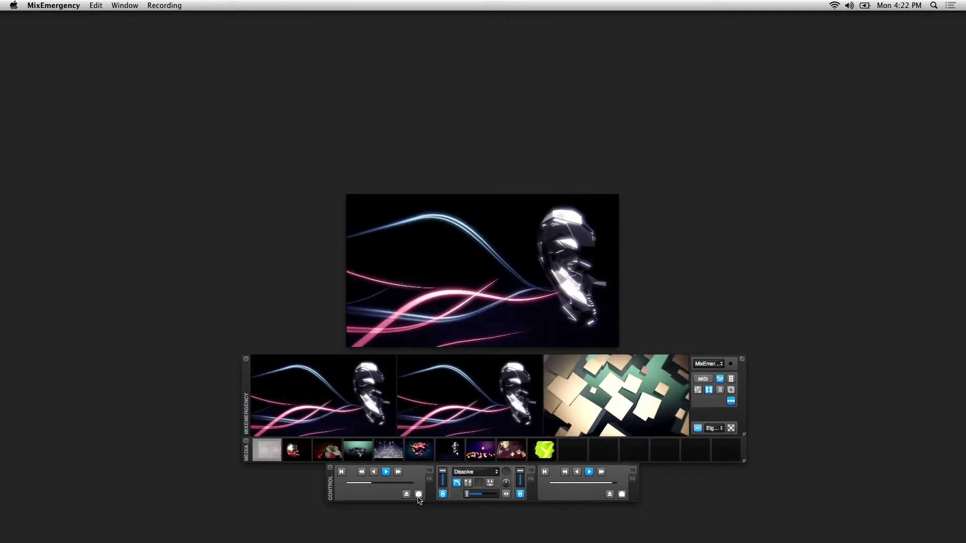
{"action": "left_click", "coordinate": [419, 495]}
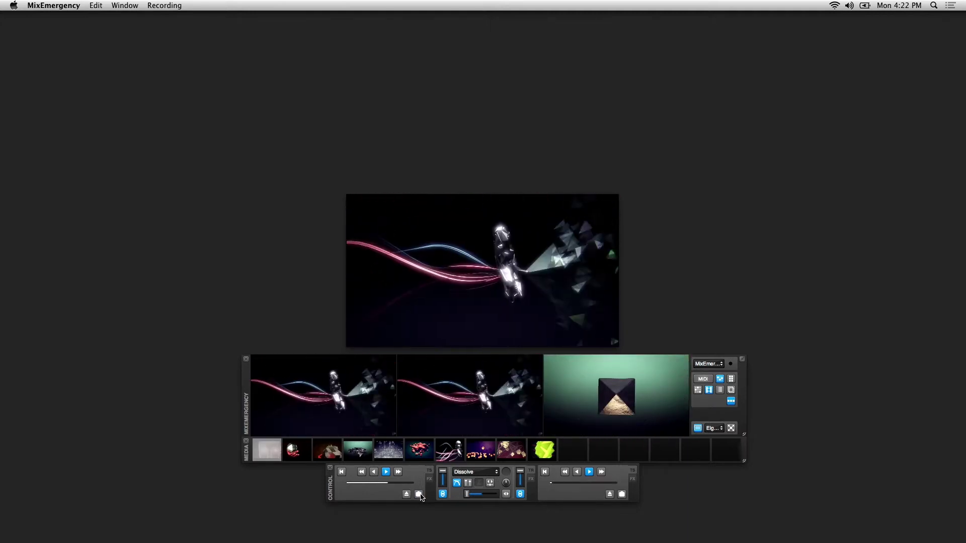
{"action": "left_click", "coordinate": [452, 452]}
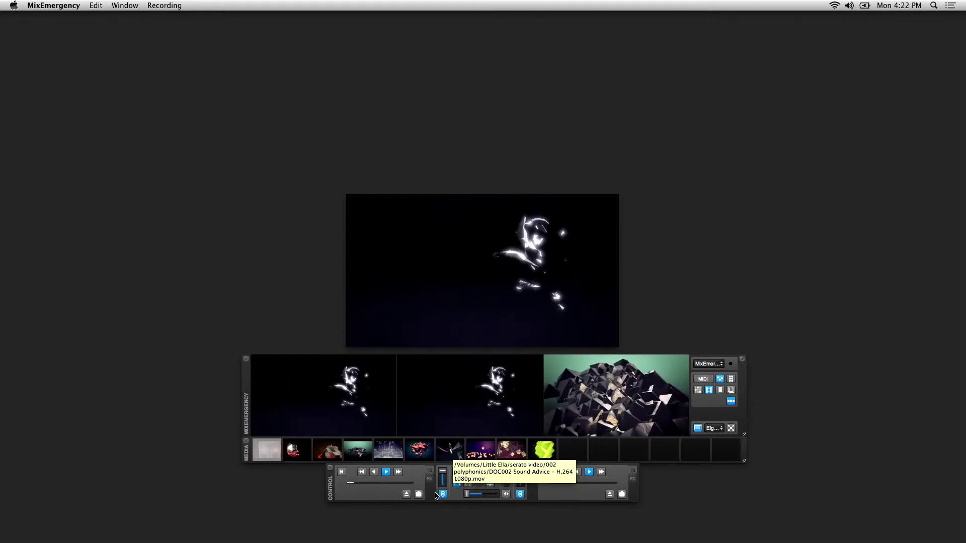
{"action": "left_click", "coordinate": [406, 495]}
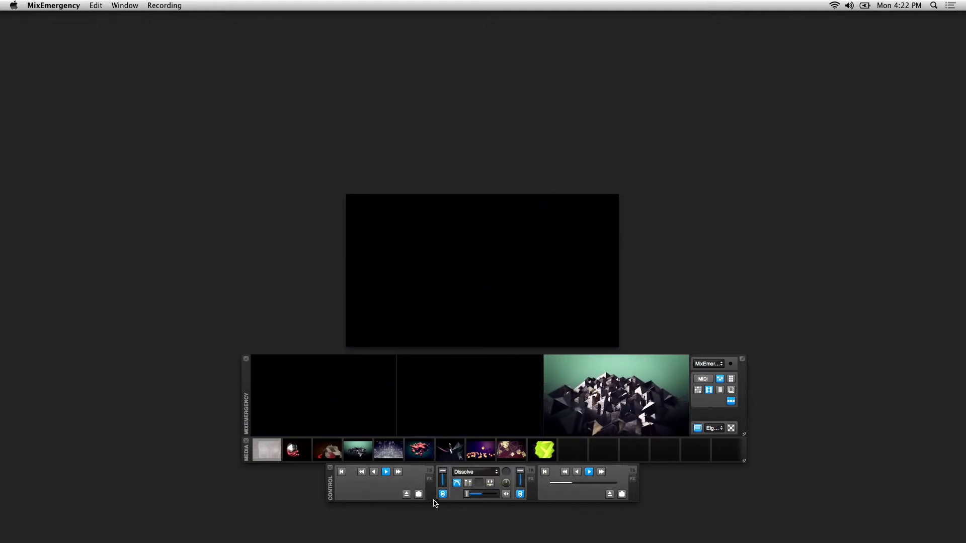
{"action": "left_click", "coordinate": [511, 451]}
{"action": "left_click", "coordinate": [408, 495]}
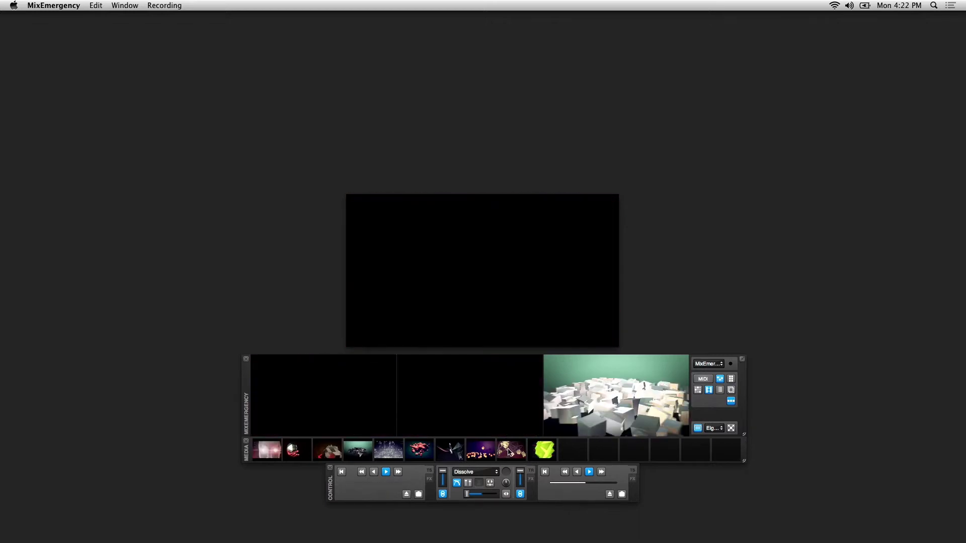
{"action": "left_click_drag", "start_coordinate": [343, 405], "coordinate": [345, 407]}
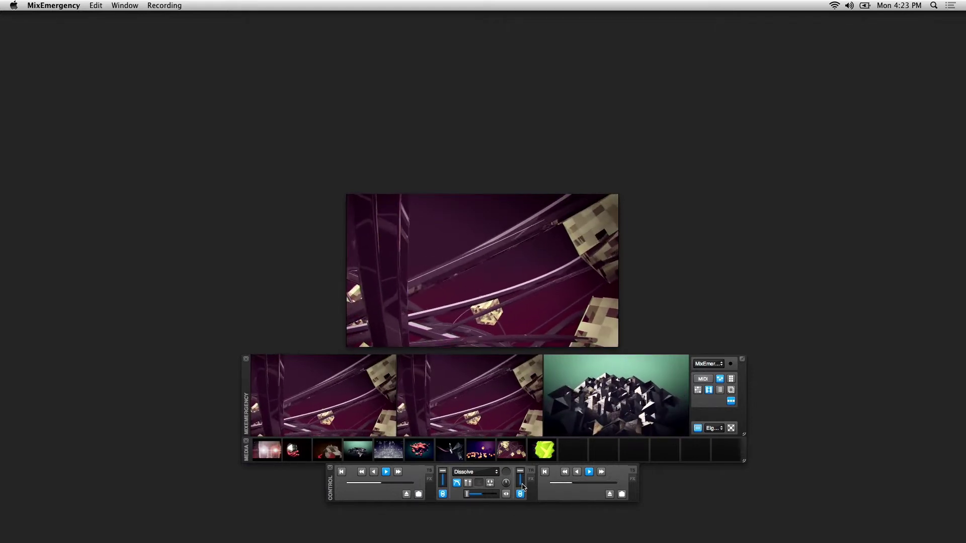
Dissolve the output to the right deck's white blocks clip by moving the crossfader right
{"action": "left_click_drag", "start_coordinate": [473, 497], "coordinate": [499, 498]}
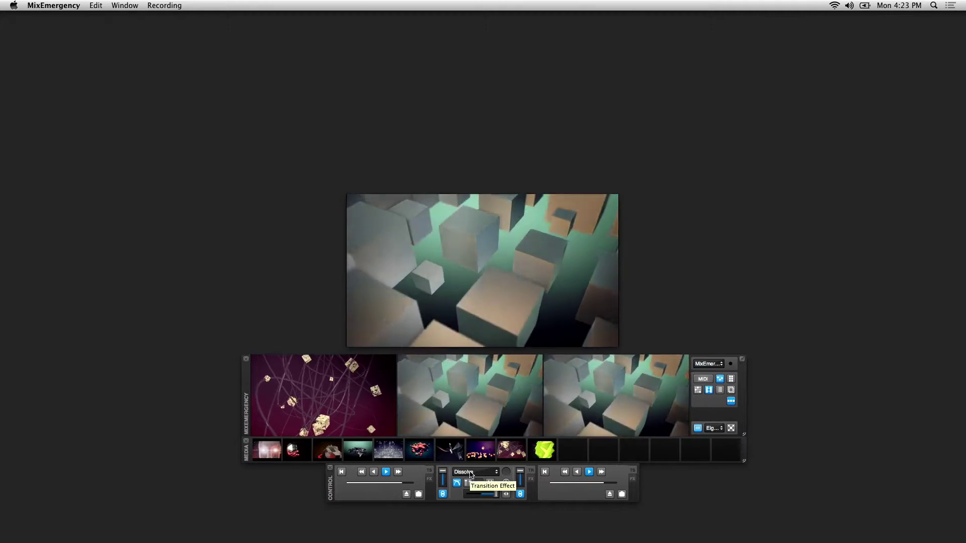
Set the transition to Bad TV Switch and crossfade from the green clip to the pink clip
{"action": "left_click", "coordinate": [471, 472]}
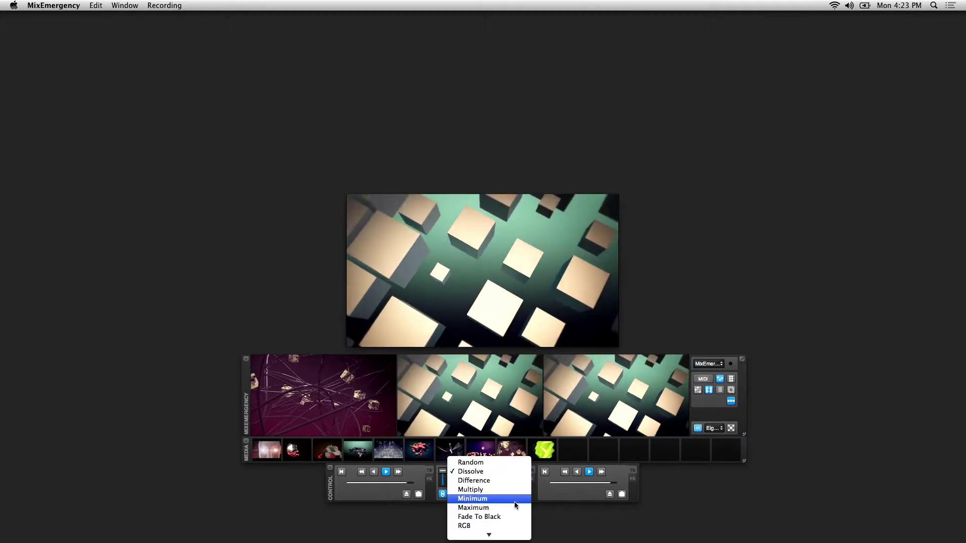
{"action": "scroll", "coordinate": [501, 489], "scroll_direction": "down", "scroll_amount": 10}
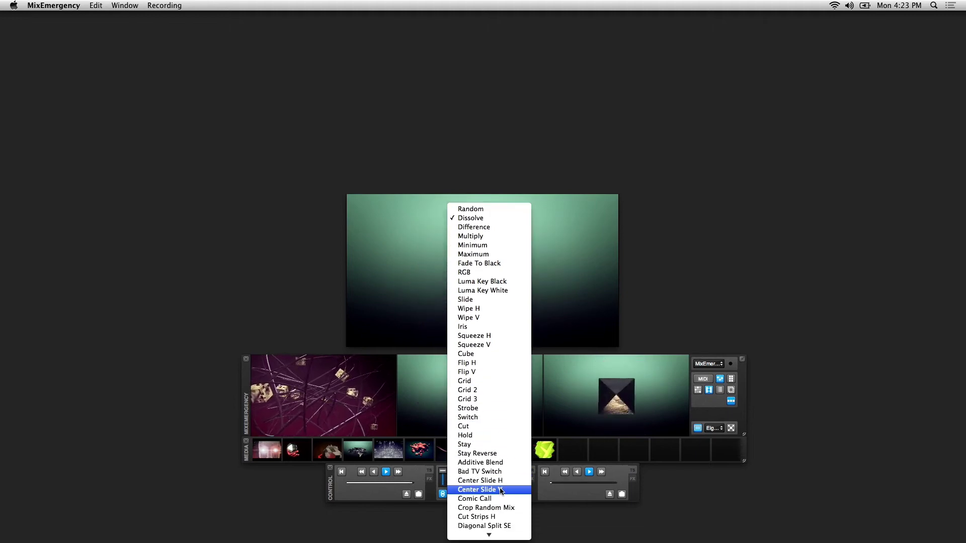
{"action": "scroll", "coordinate": [501, 489], "scroll_direction": "down", "scroll_amount": 5}
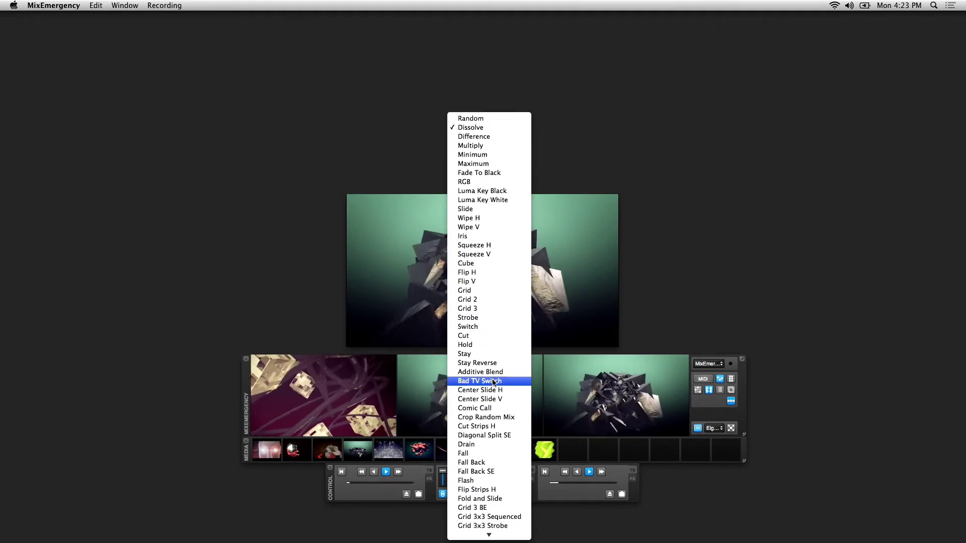
{"action": "left_click", "coordinate": [493, 382]}
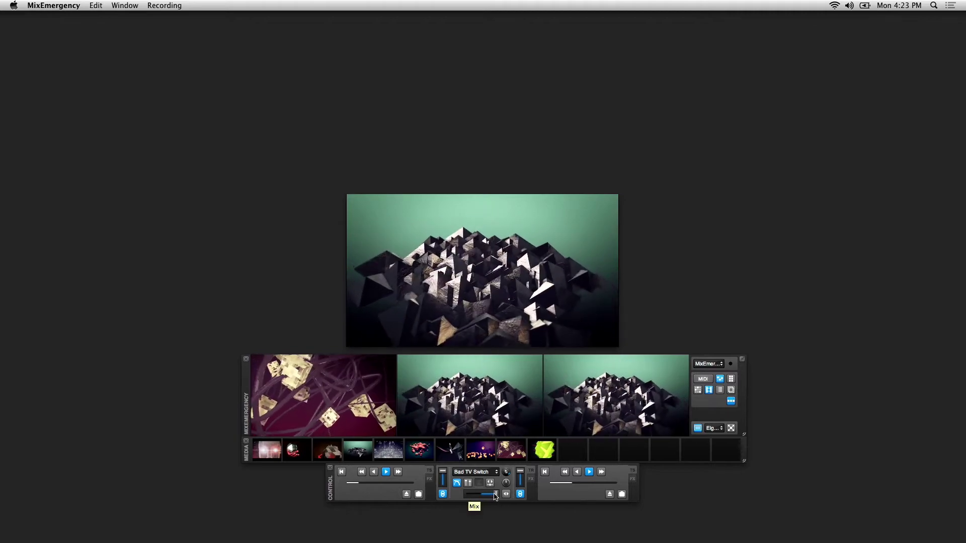
{"action": "left_click_drag", "start_coordinate": [496, 497], "coordinate": [483, 498]}
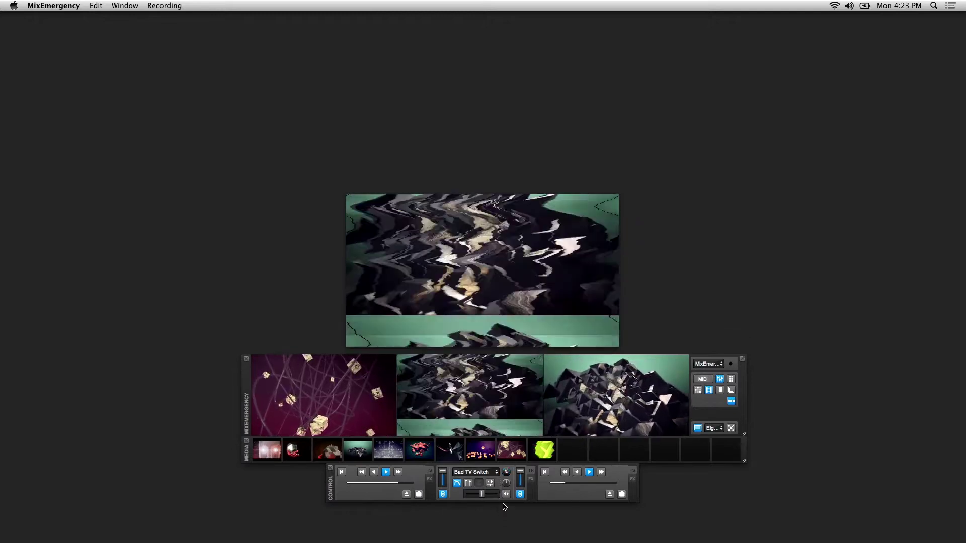
{"action": "left_click_drag", "start_coordinate": [483, 496], "coordinate": [428, 497]}
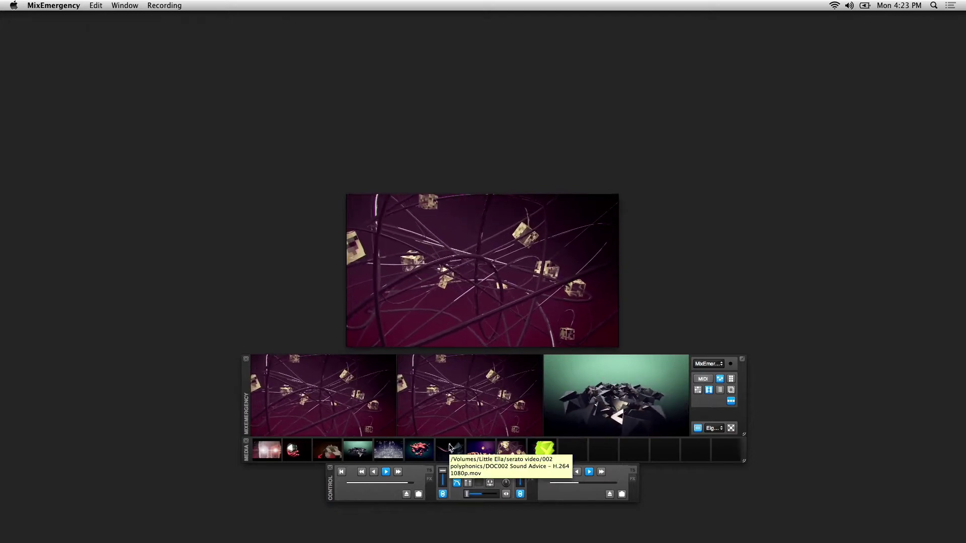
{"action": "left_click", "coordinate": [456, 483]}
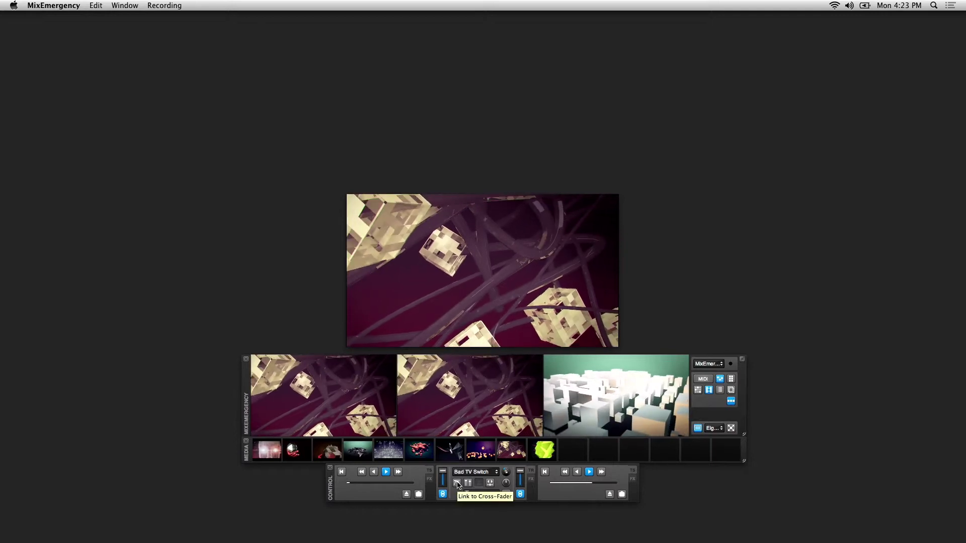
{"action": "left_click", "coordinate": [457, 483]}
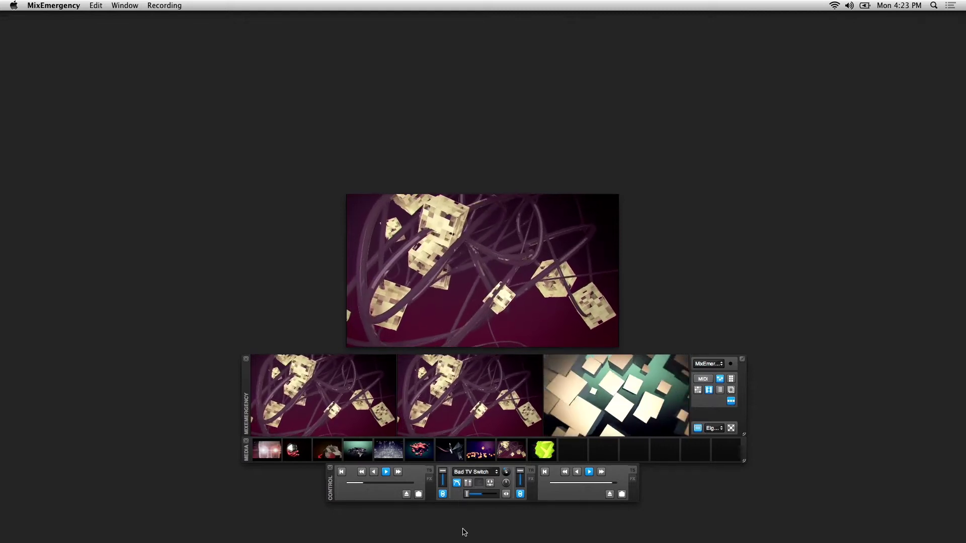
{"action": "left_click", "coordinate": [520, 495]}
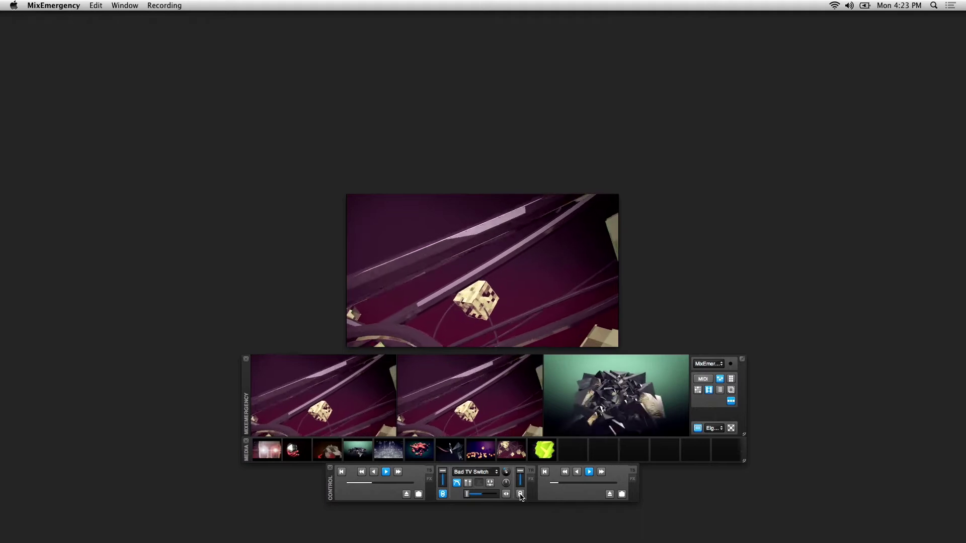
{"action": "left_click", "coordinate": [520, 494]}
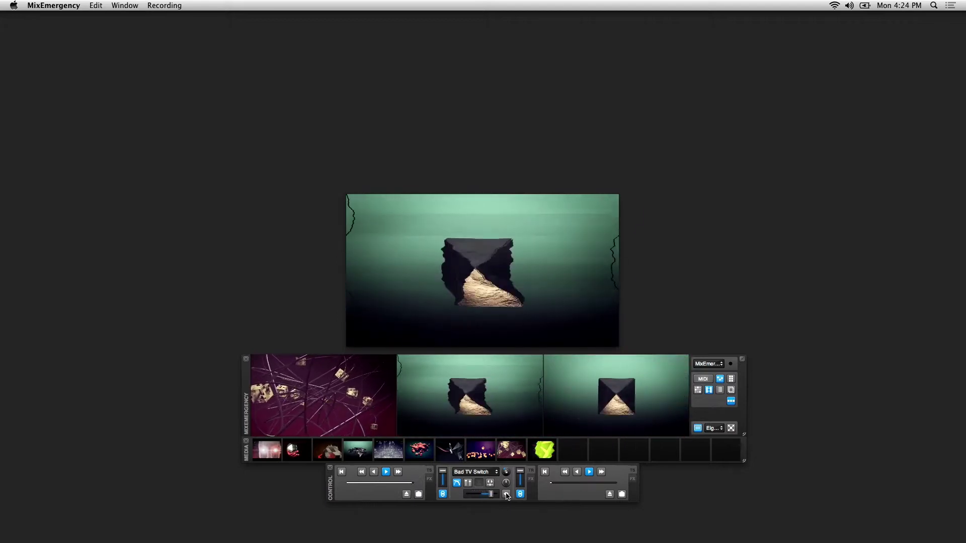
Enable Auto-fade with Cross-Fader and auto-fade the output between the purple, green blocks and pink clips
{"action": "left_click", "coordinate": [506, 495]}
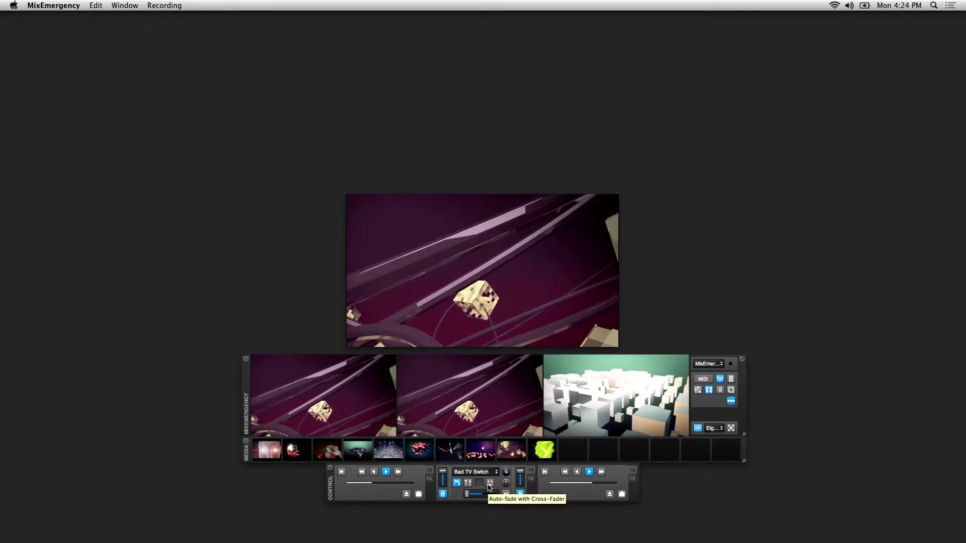
{"action": "left_click", "coordinate": [489, 485]}
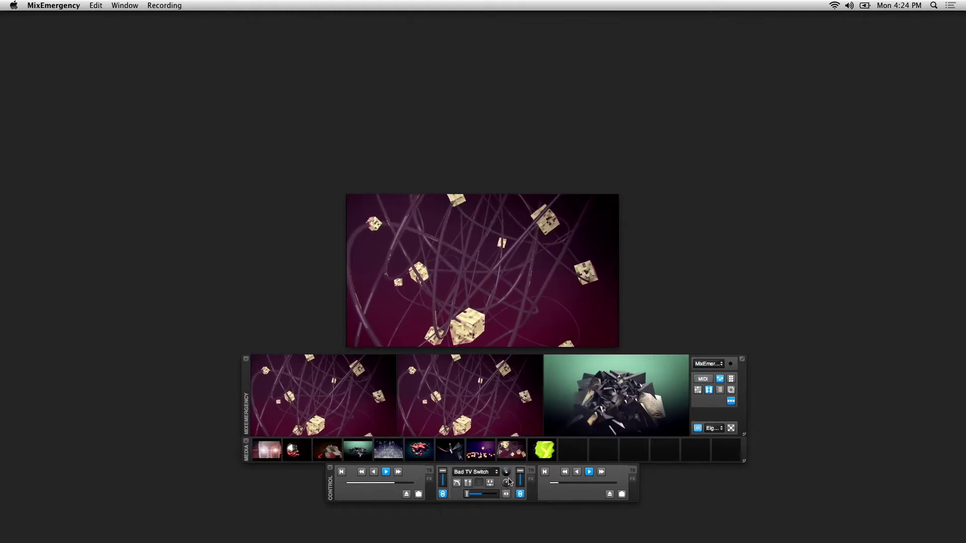
{"action": "left_click", "coordinate": [505, 495]}
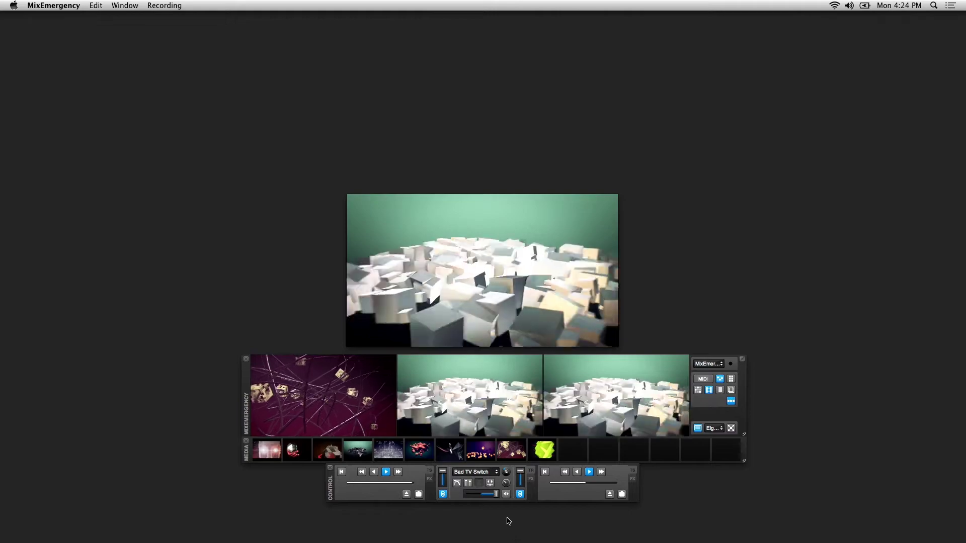
{"action": "left_click", "coordinate": [506, 495]}
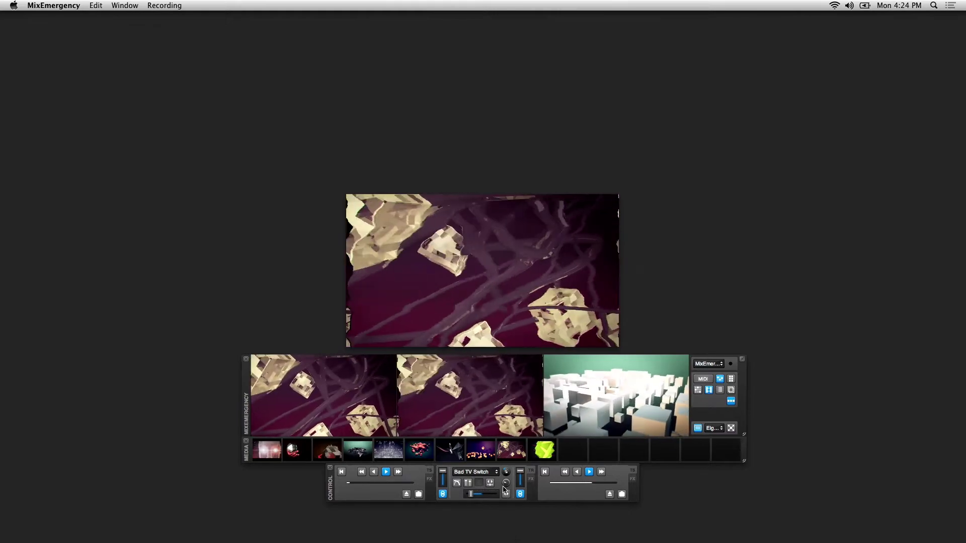
{"action": "left_click", "coordinate": [505, 494]}
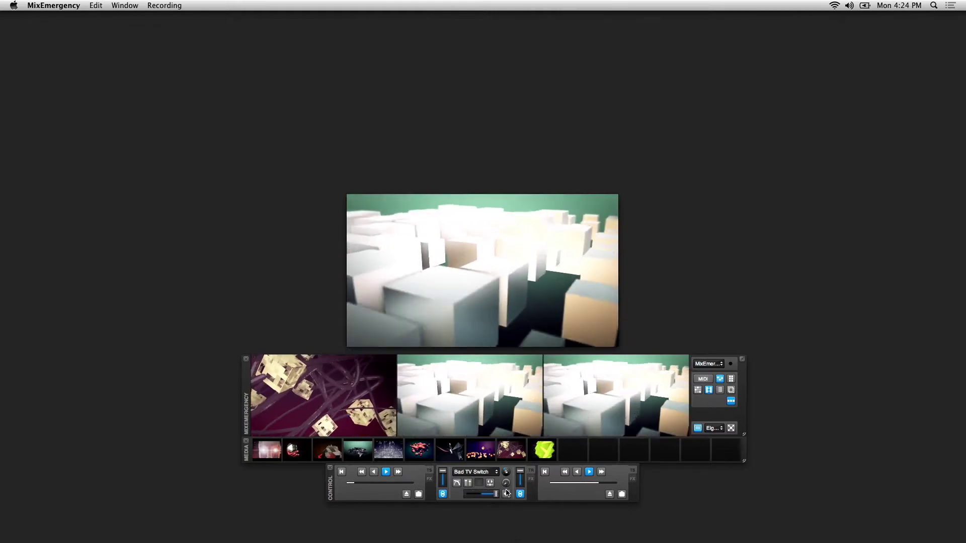
{"action": "left_click", "coordinate": [505, 495]}
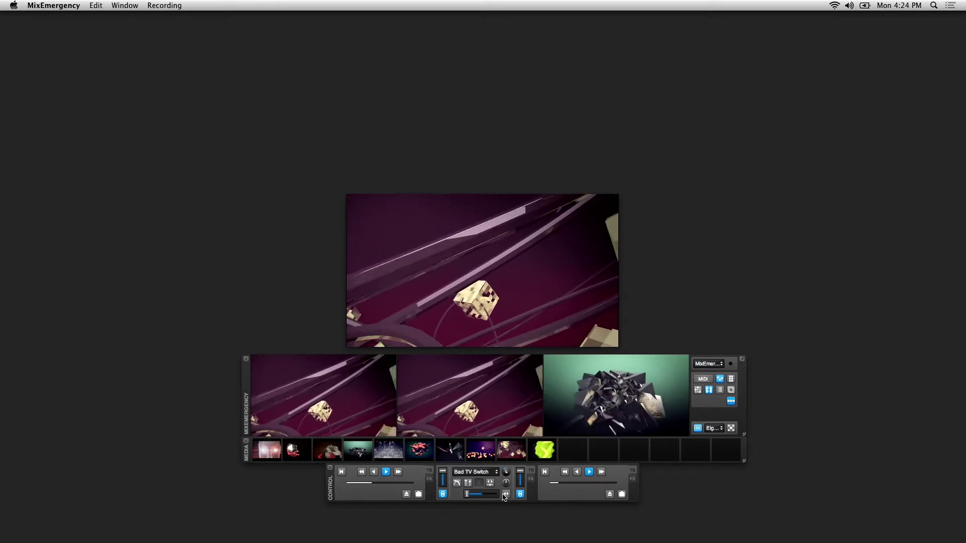
Switch the left deck, mixer and right deck panels to their FX controls, each showing None
{"action": "left_click", "coordinate": [430, 480]}
{"action": "left_click", "coordinate": [530, 481]}
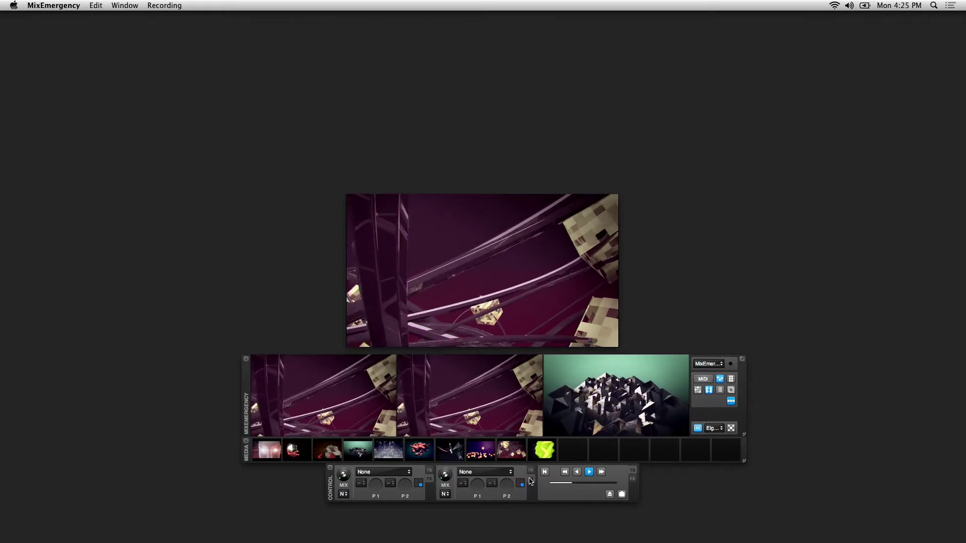
{"action": "left_click", "coordinate": [632, 479]}
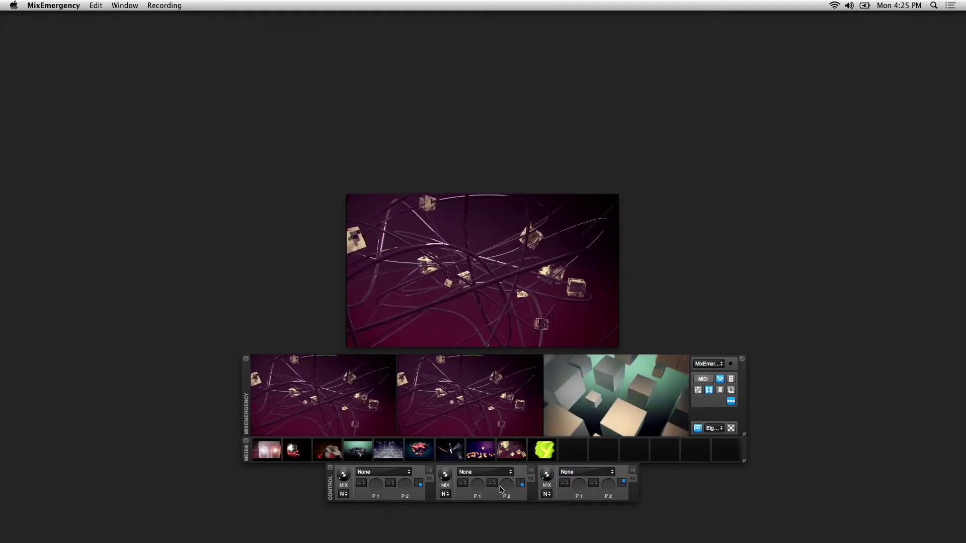
Apply Kaleidoscope in the first effect slot at full mix, then tune its DIV and ANGLE
{"action": "left_click", "coordinate": [388, 472]}
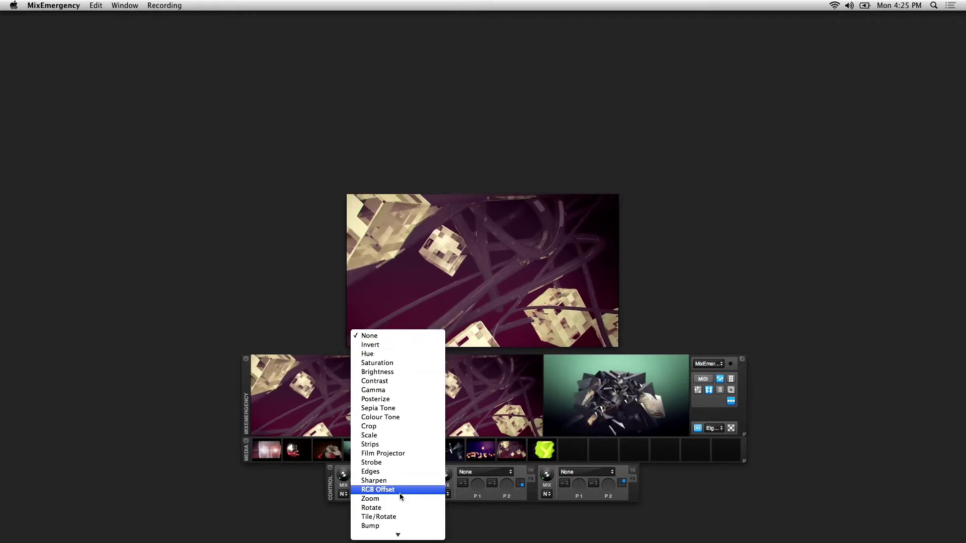
{"action": "scroll", "coordinate": [400, 493], "scroll_direction": "down", "scroll_amount": 8}
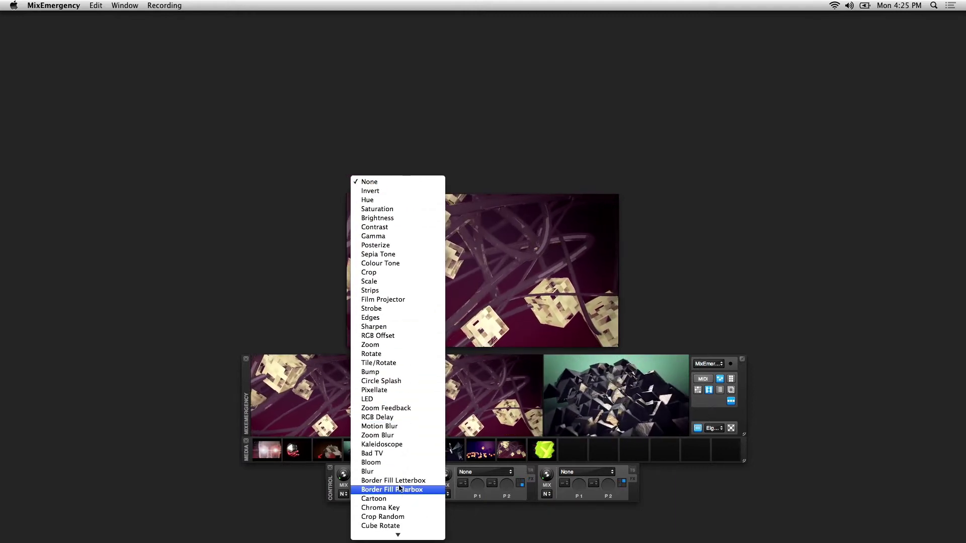
{"action": "left_click", "coordinate": [397, 445]}
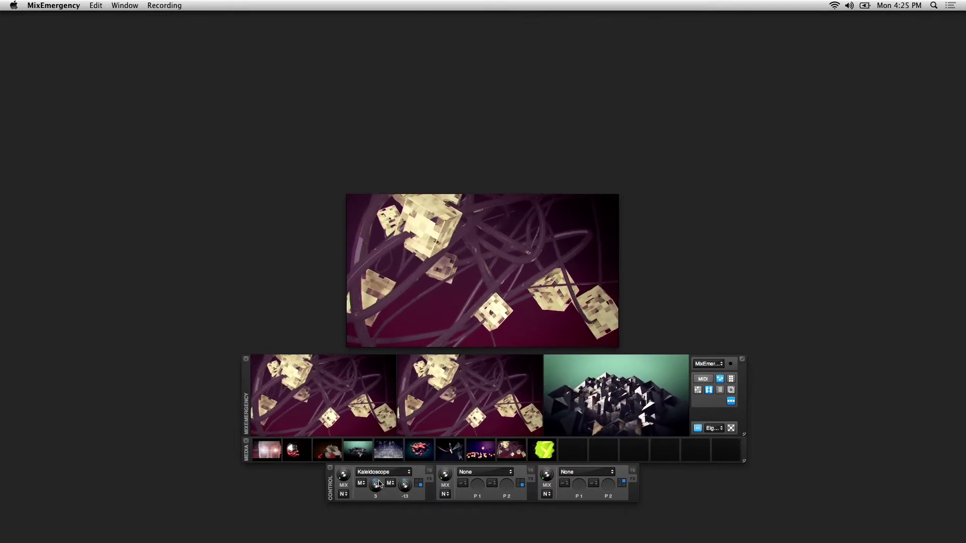
{"action": "left_click", "coordinate": [343, 474]}
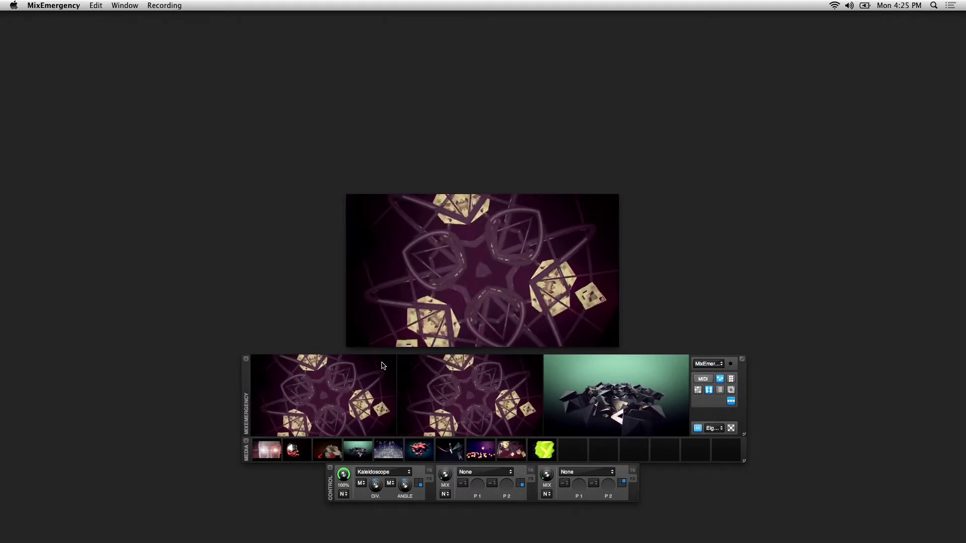
{"action": "left_click", "coordinate": [376, 485]}
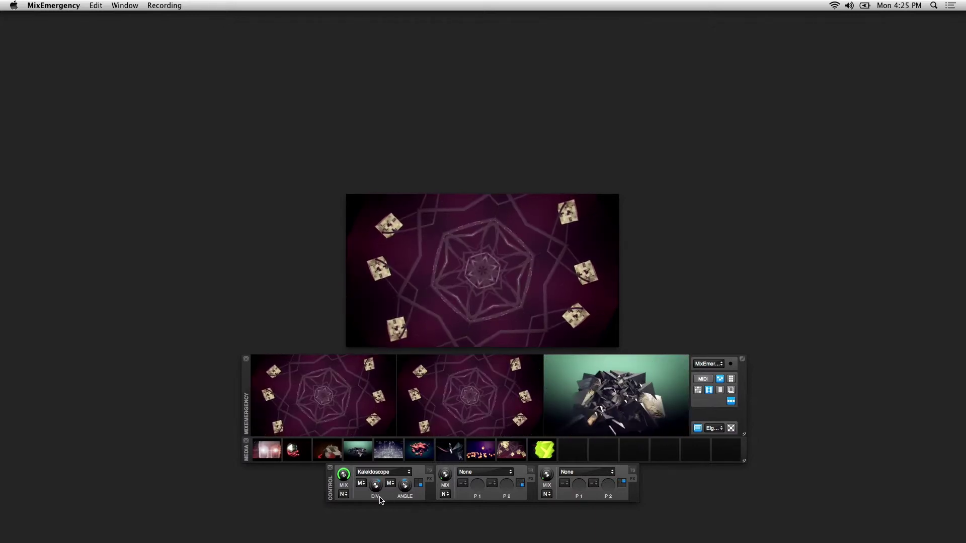
{"action": "left_click", "coordinate": [406, 488]}
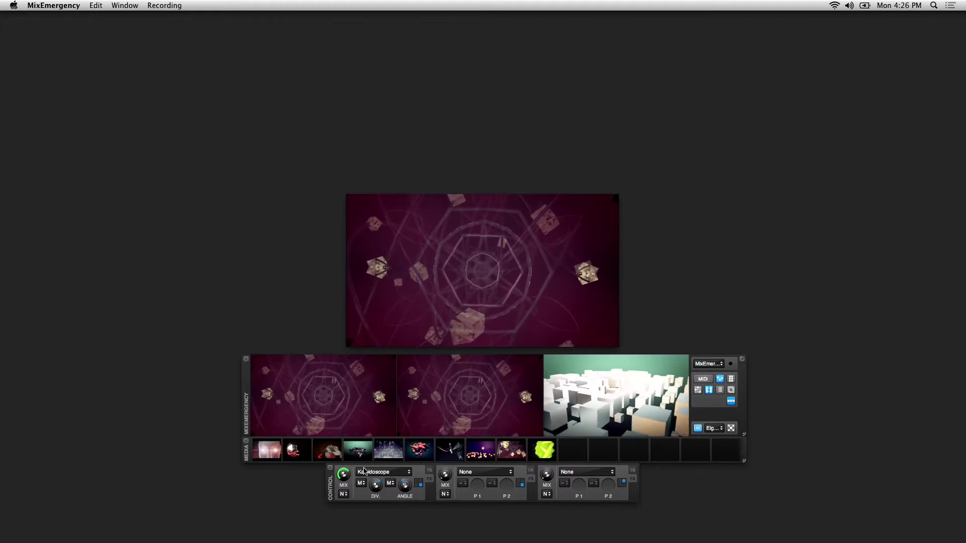
Try the Color Burn, Linear Dodge (Add) and Hard Light blend modes, then return to Normal
{"action": "left_click", "coordinate": [344, 495]}
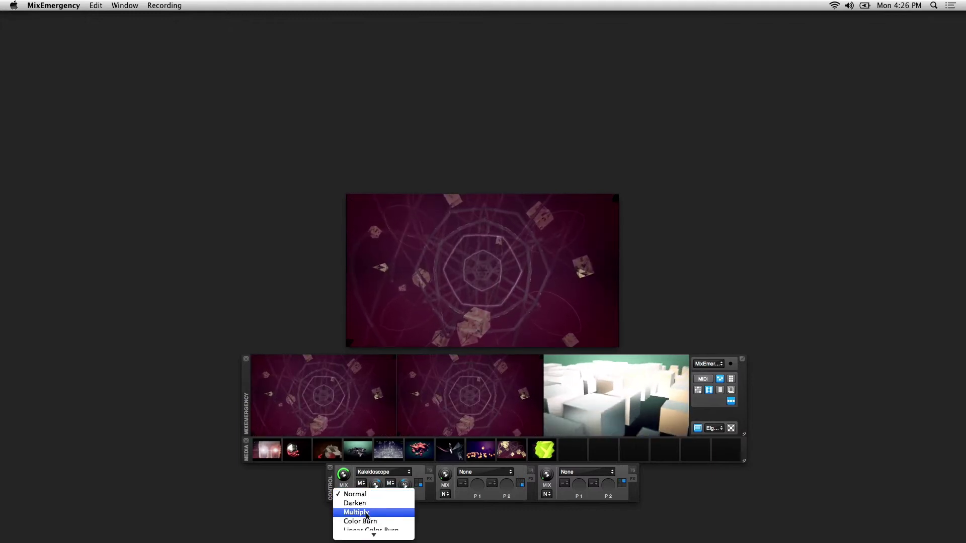
{"action": "left_click", "coordinate": [370, 521]}
{"action": "left_click", "coordinate": [341, 496]}
{"action": "left_click", "coordinate": [371, 494]}
{"action": "left_click", "coordinate": [355, 497]}
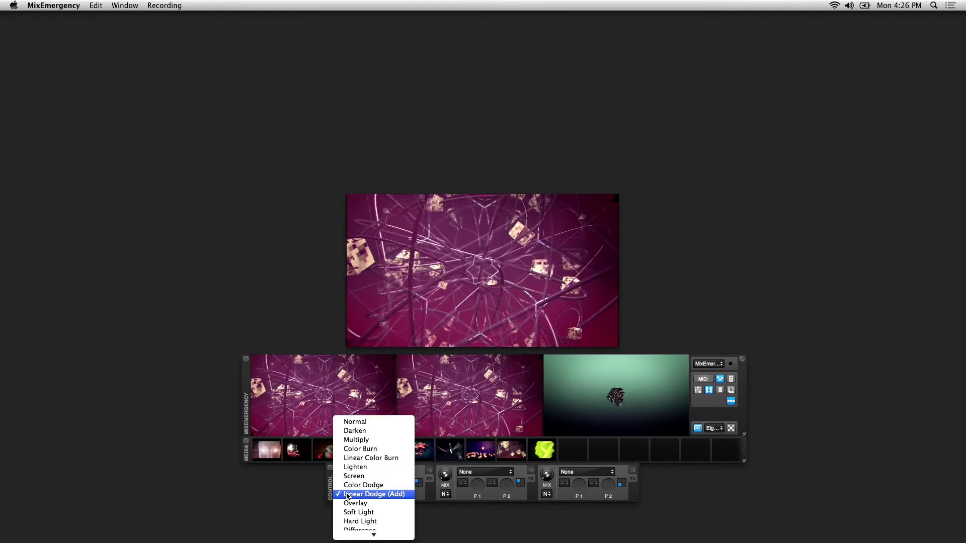
{"action": "left_click", "coordinate": [371, 521]}
{"action": "left_click", "coordinate": [345, 495]}
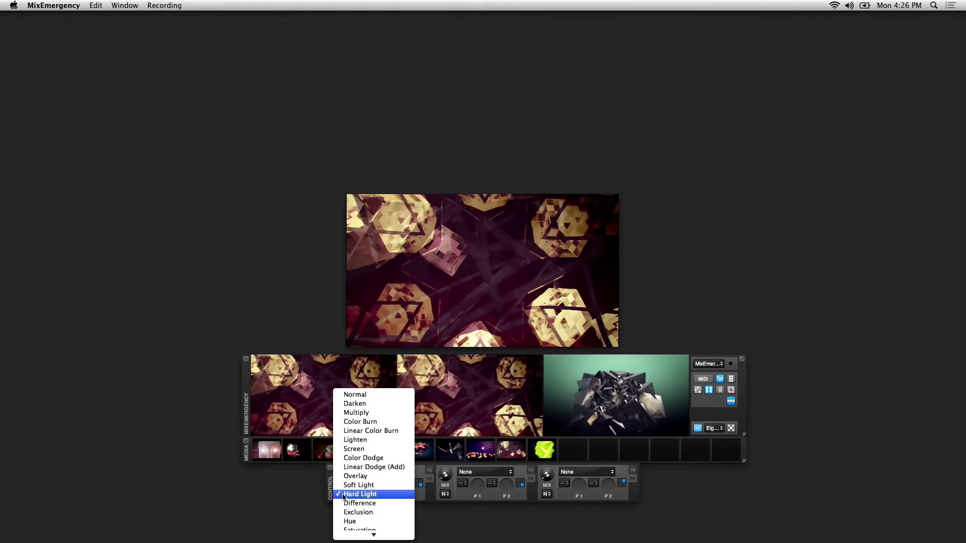
{"action": "left_click", "coordinate": [367, 395]}
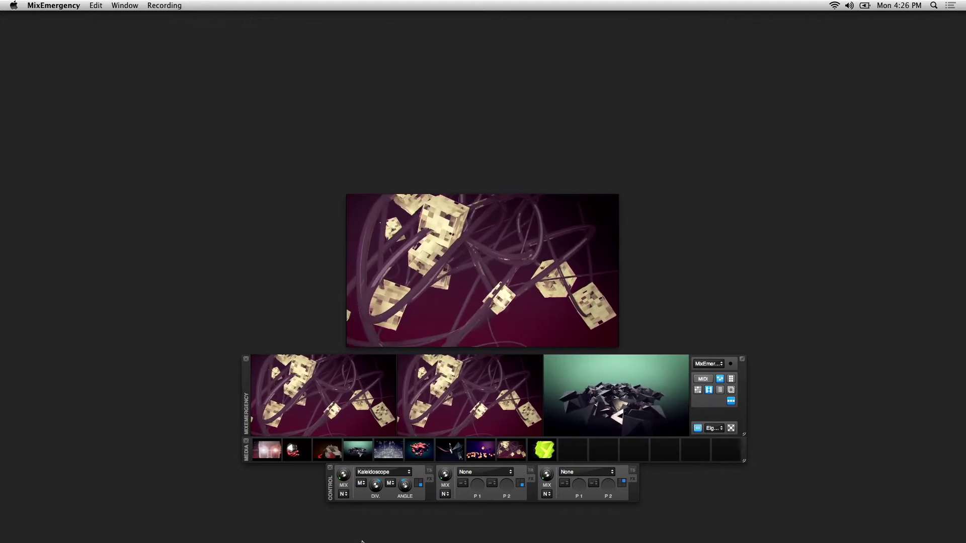
Show the presets panel and switch it from Media Banks to the effect presets list
{"action": "left_click", "coordinate": [720, 390]}
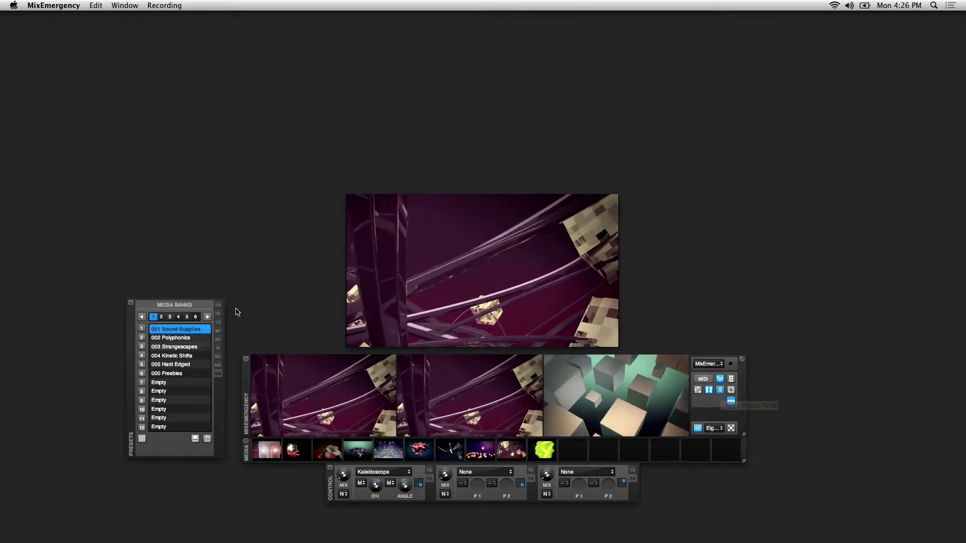
{"action": "left_click", "coordinate": [218, 306]}
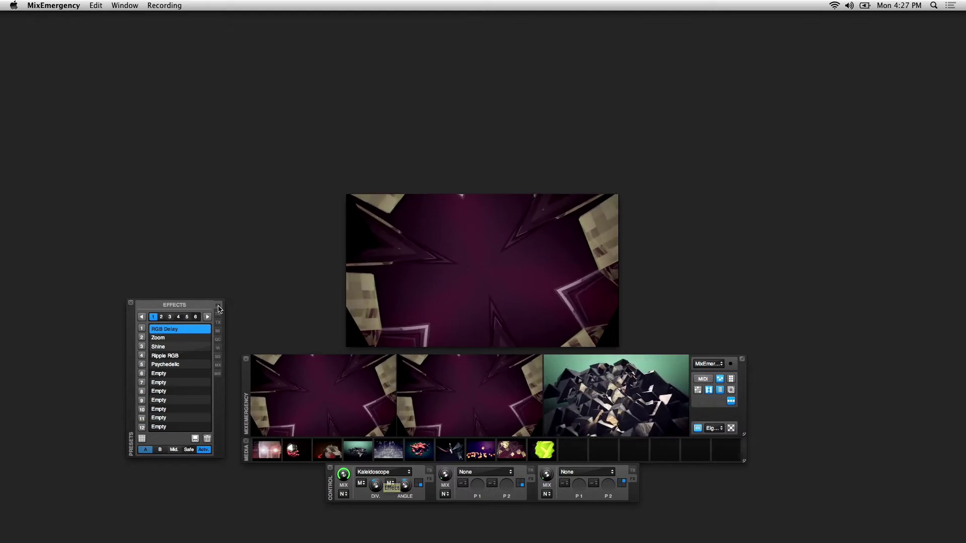
Page through the effect presets back to page 1 and pick empty slot 6
{"action": "left_click", "coordinate": [161, 317]}
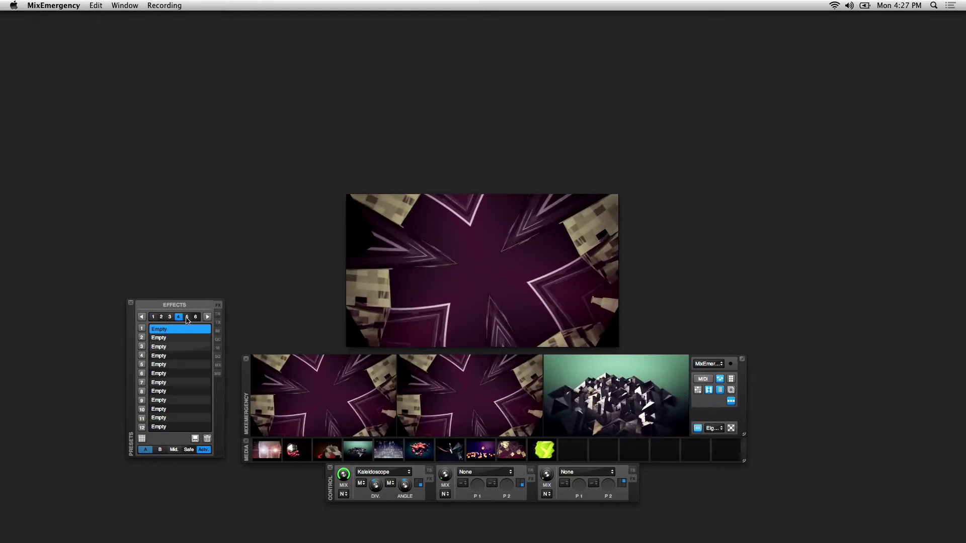
{"action": "left_click", "coordinate": [186, 317]}
{"action": "left_click", "coordinate": [154, 317]}
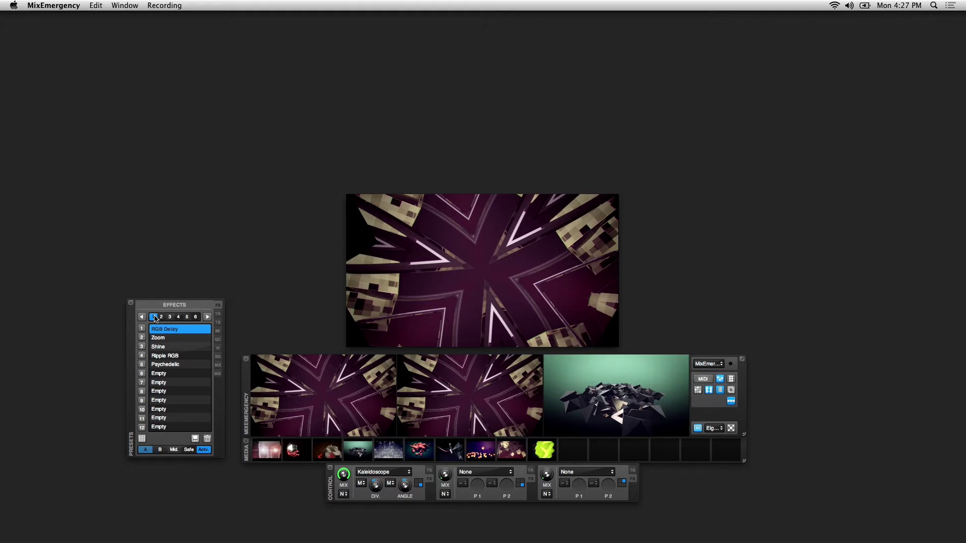
{"action": "left_click", "coordinate": [187, 375]}
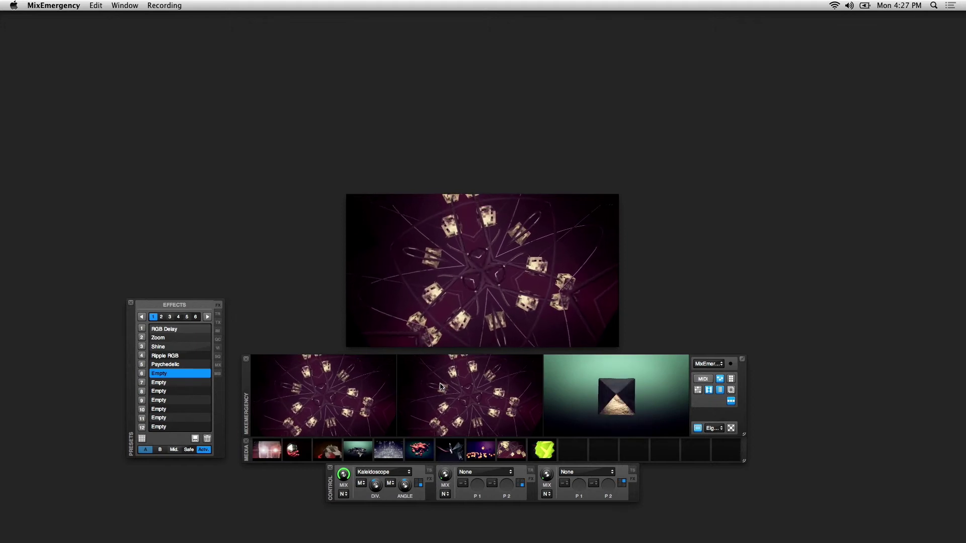
Turn off immediate activation, target presets at deck A, and select empty slot 7
{"action": "left_click", "coordinate": [145, 449]}
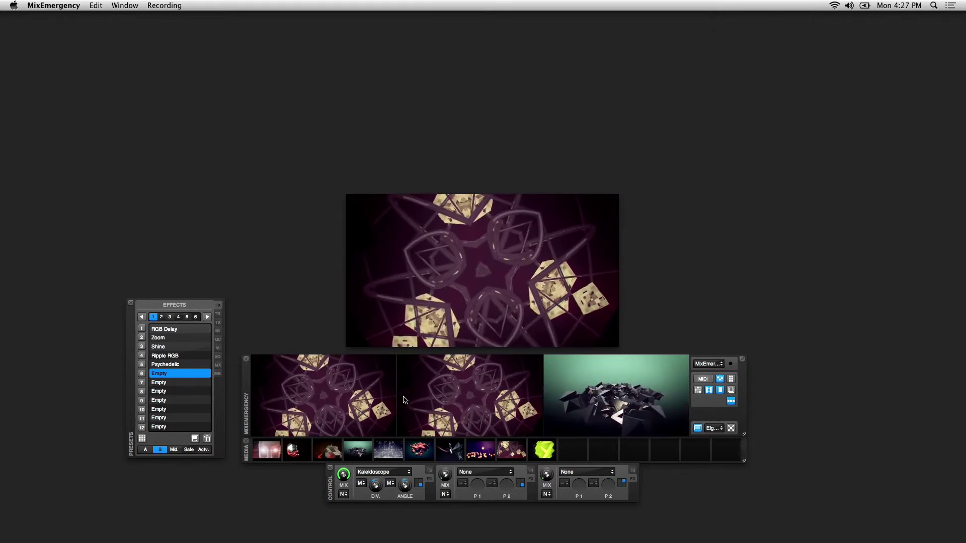
{"action": "left_click", "coordinate": [145, 450]}
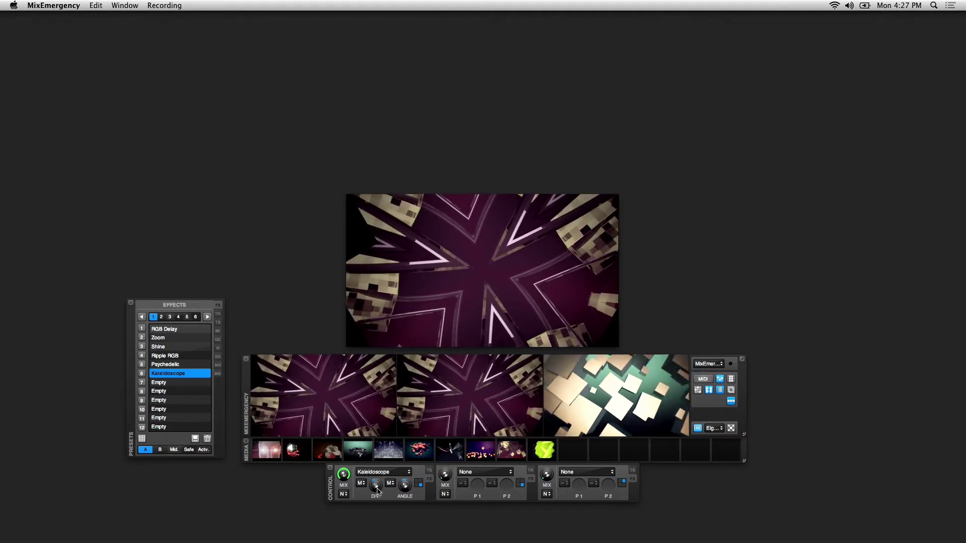
{"action": "left_click", "coordinate": [175, 384]}
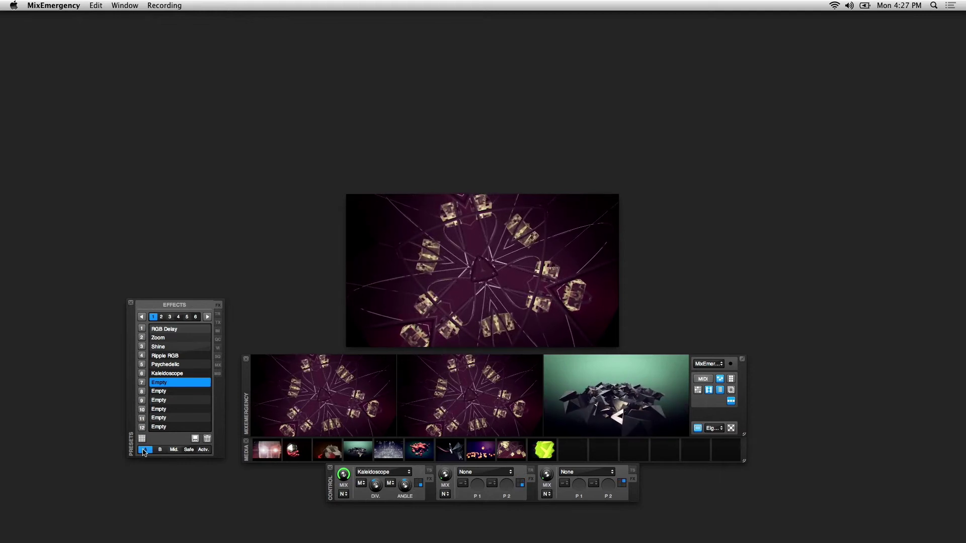
Trigger presets empty 7, Kaleidoscope, Psychedelic, Ripple RGB, Shine, empty 7, then Kaleidoscope again
{"action": "left_click", "coordinate": [143, 384]}
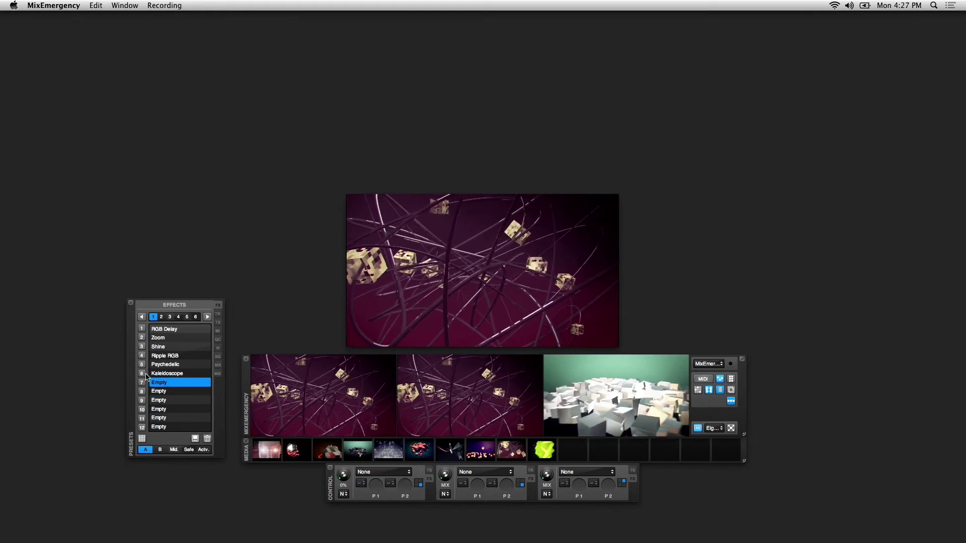
{"action": "left_click", "coordinate": [142, 375]}
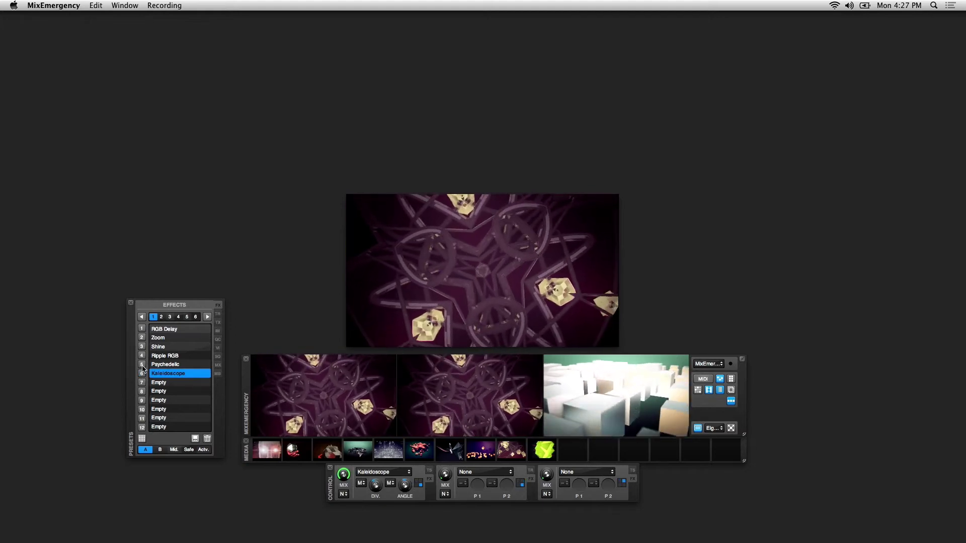
{"action": "left_click", "coordinate": [142, 366]}
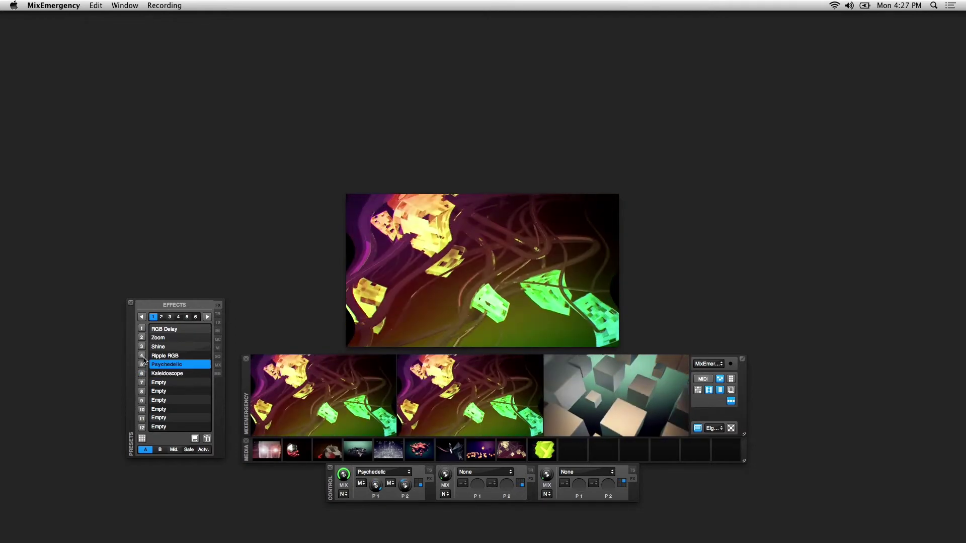
{"action": "left_click", "coordinate": [143, 356]}
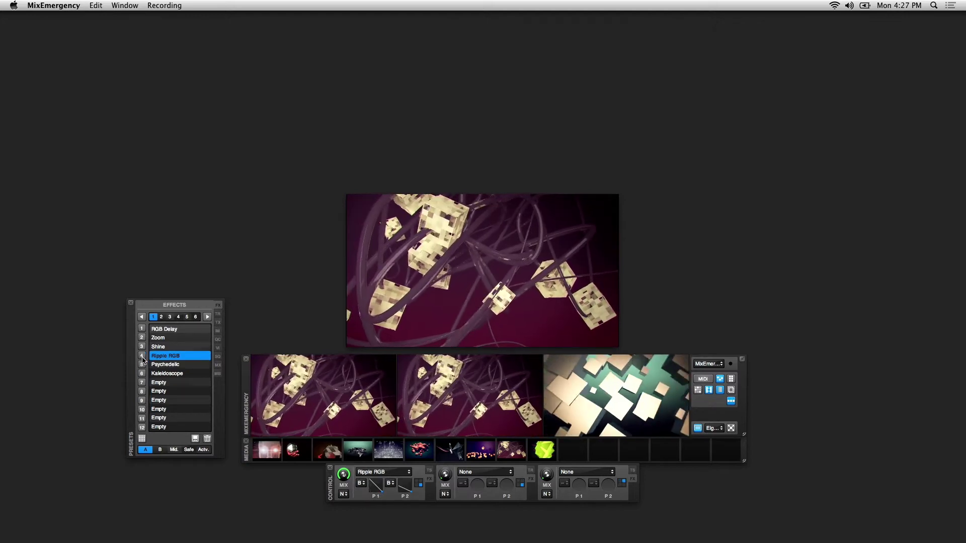
{"action": "left_click", "coordinate": [142, 347]}
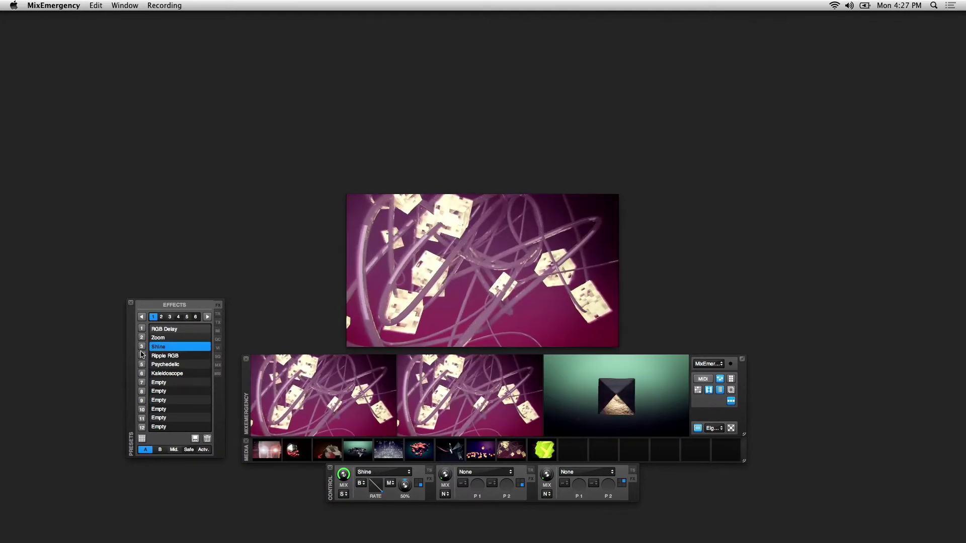
{"action": "left_click", "coordinate": [142, 384]}
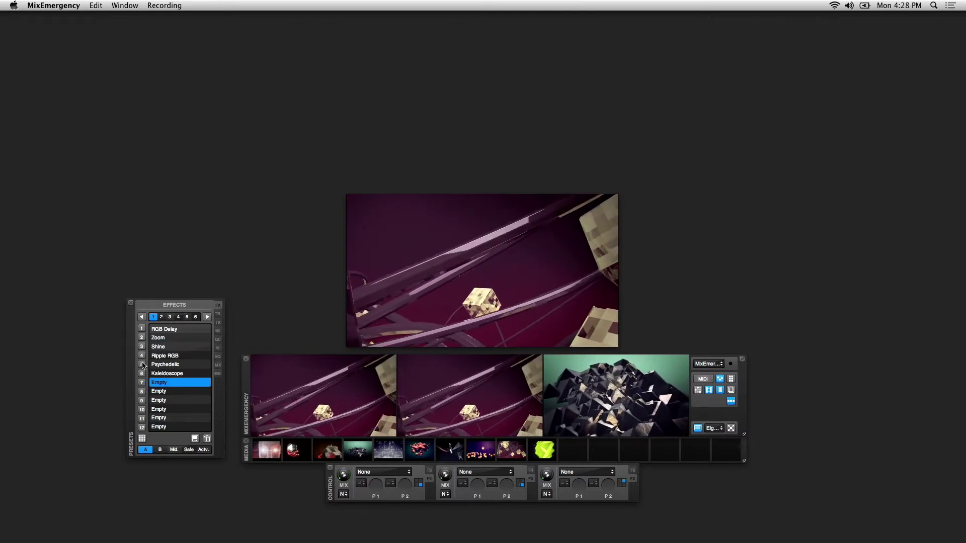
{"action": "left_click", "coordinate": [143, 374]}
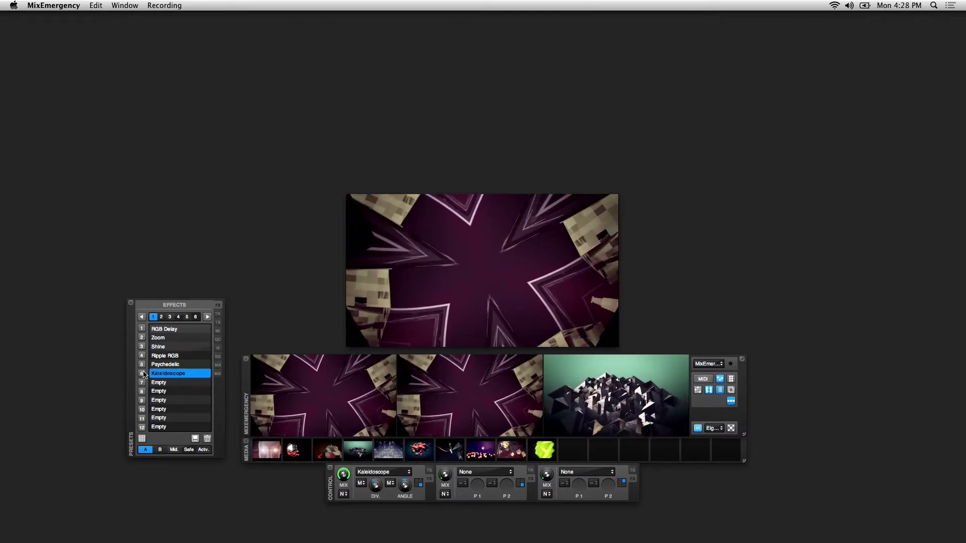
Give the Kaleidoscope preset in row 6 the new name 'Awesome Effect'
{"action": "double_click", "coordinate": [177, 375]}
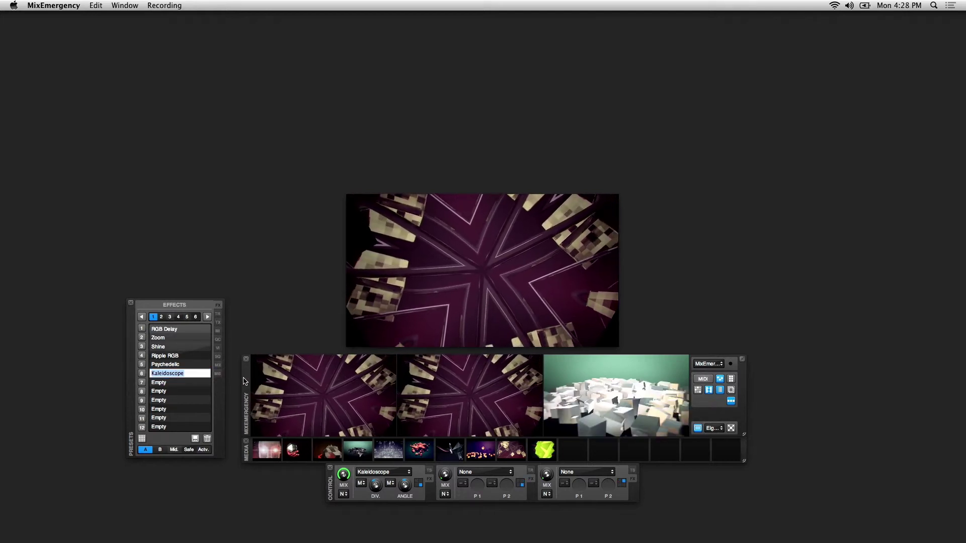
{"action": "type", "text": "Awesome Effect"}
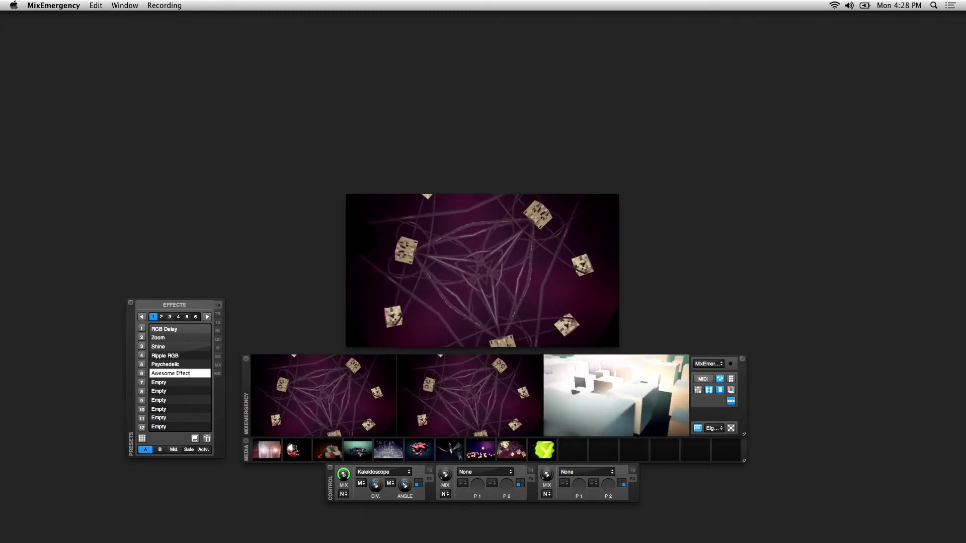
{"action": "key", "text": "Return"}
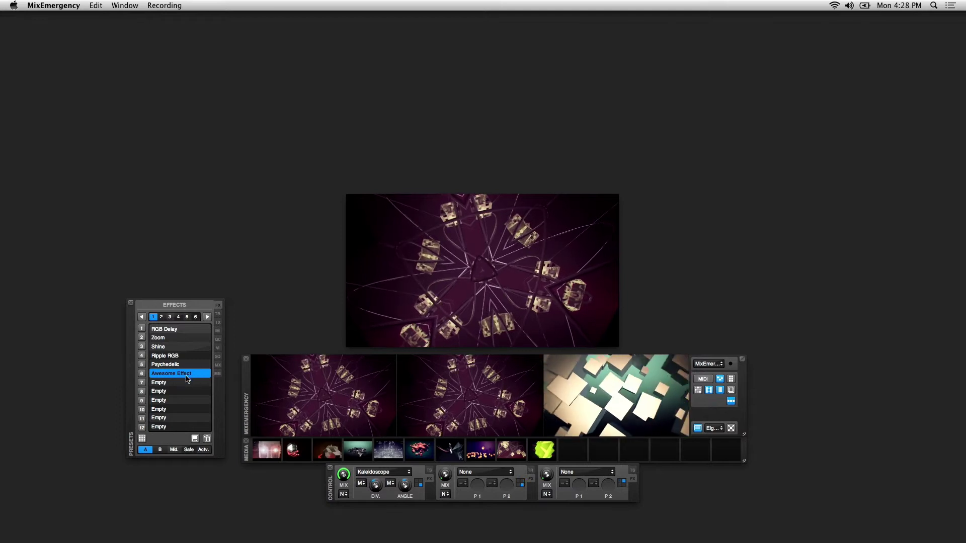
Delete the Awesome Effect preset, set presets to deck B with Safe on, and enable Bad TV Switch
{"action": "left_click", "coordinate": [207, 438]}
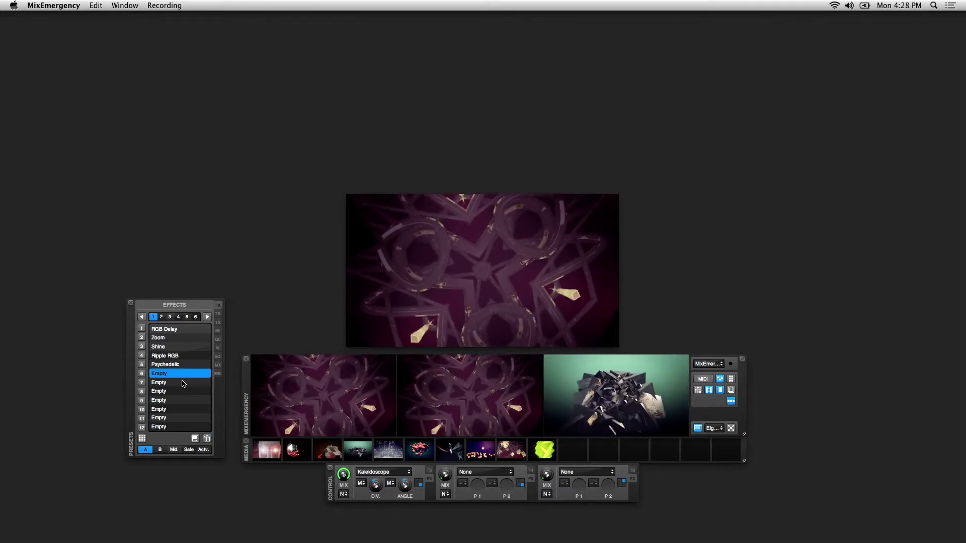
{"action": "left_click", "coordinate": [201, 450]}
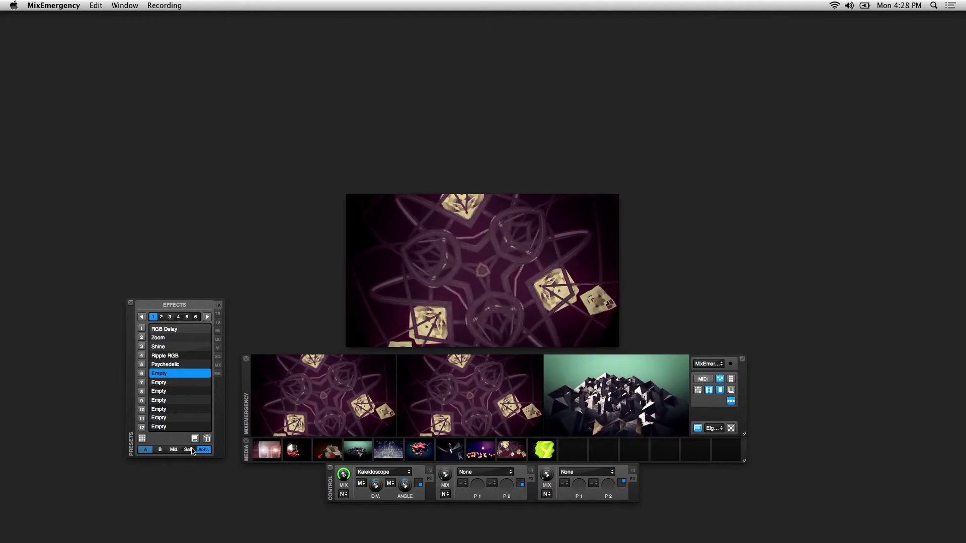
{"action": "left_click", "coordinate": [190, 450]}
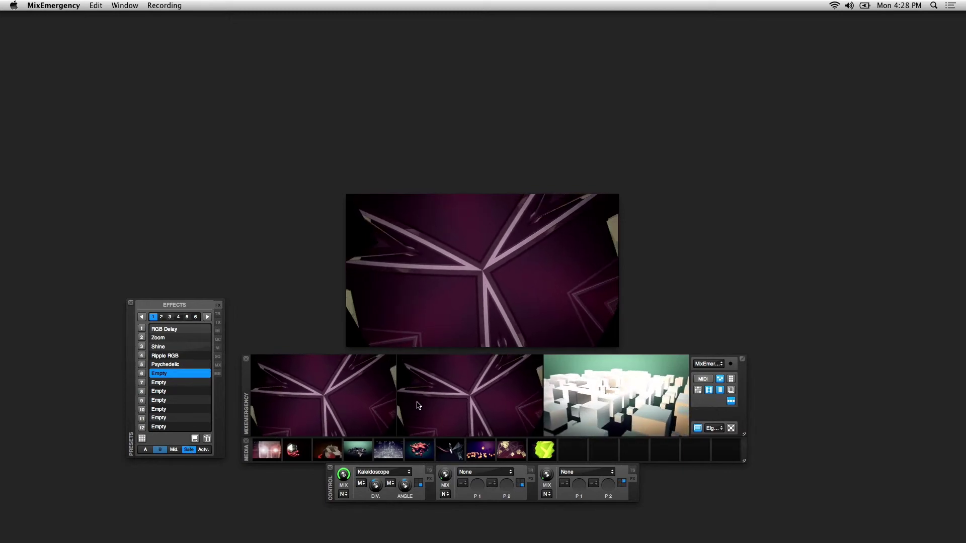
{"action": "left_click", "coordinate": [531, 471]}
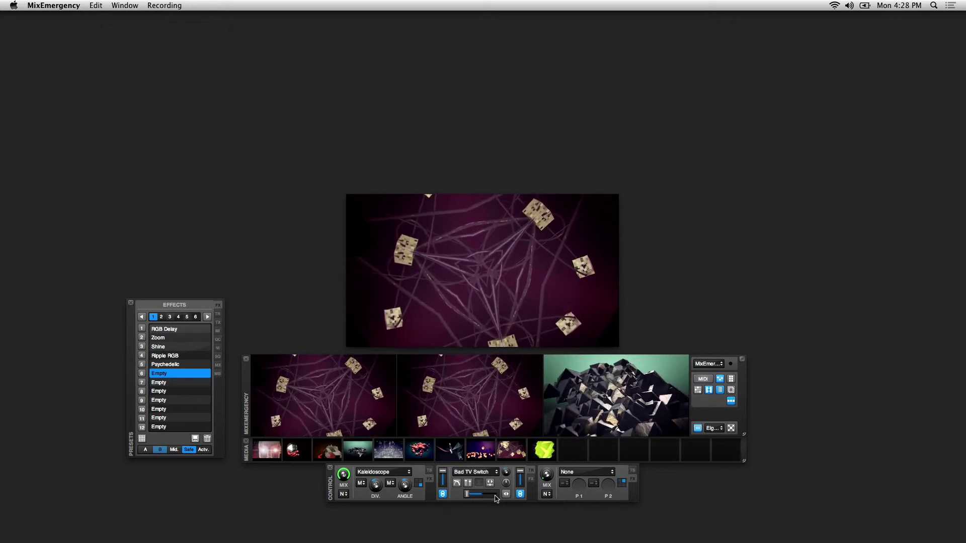
Try the Psychedelic, Zoom, RGB Delay and Ripple RGB presets and crossfade to the cubes clip
{"action": "left_click", "coordinate": [143, 365]}
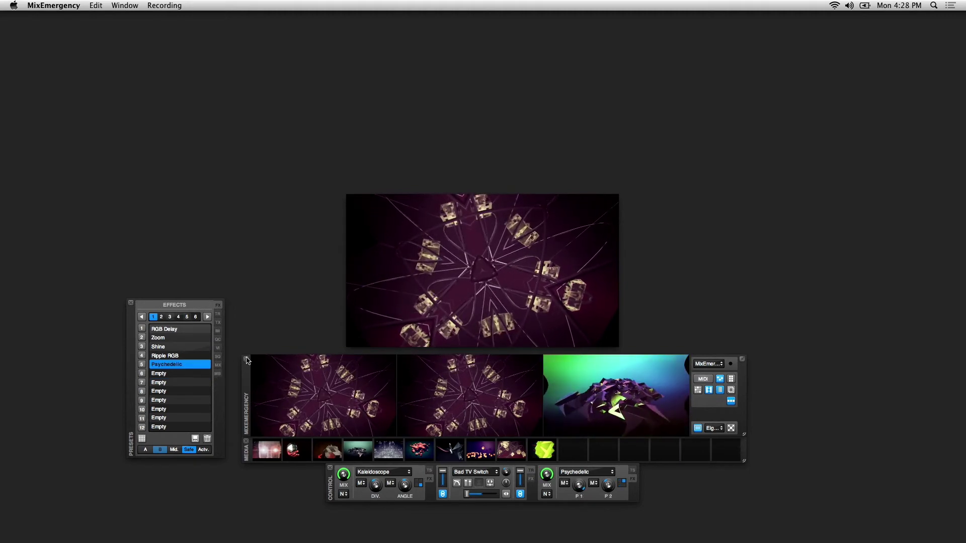
{"action": "left_click", "coordinate": [142, 338]}
{"action": "left_click", "coordinate": [144, 329]}
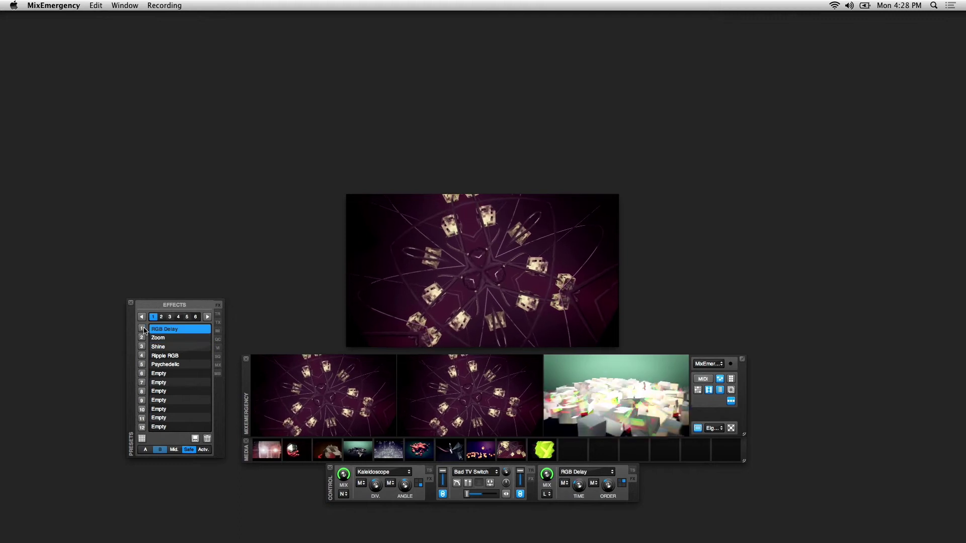
{"action": "left_click", "coordinate": [621, 414]}
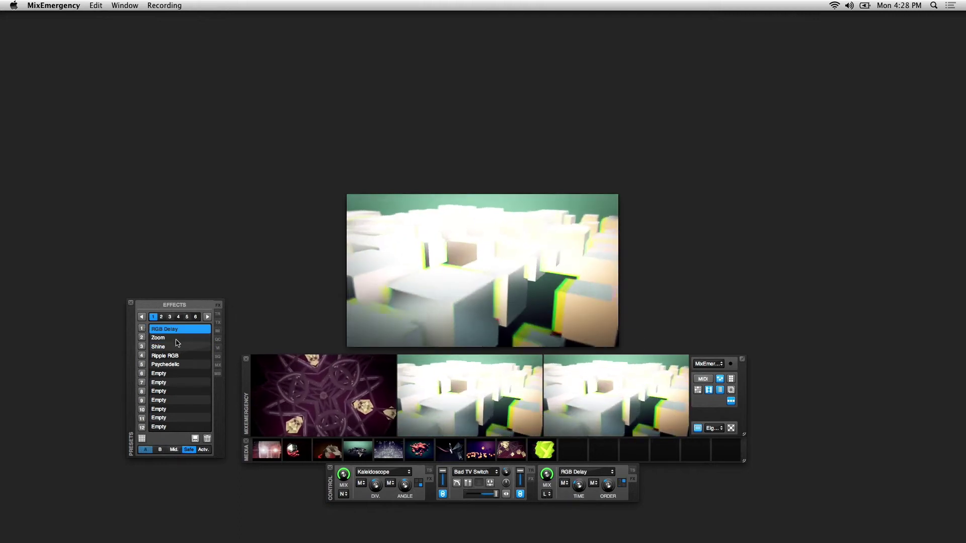
{"action": "left_click", "coordinate": [142, 356]}
{"action": "left_click", "coordinate": [142, 365]}
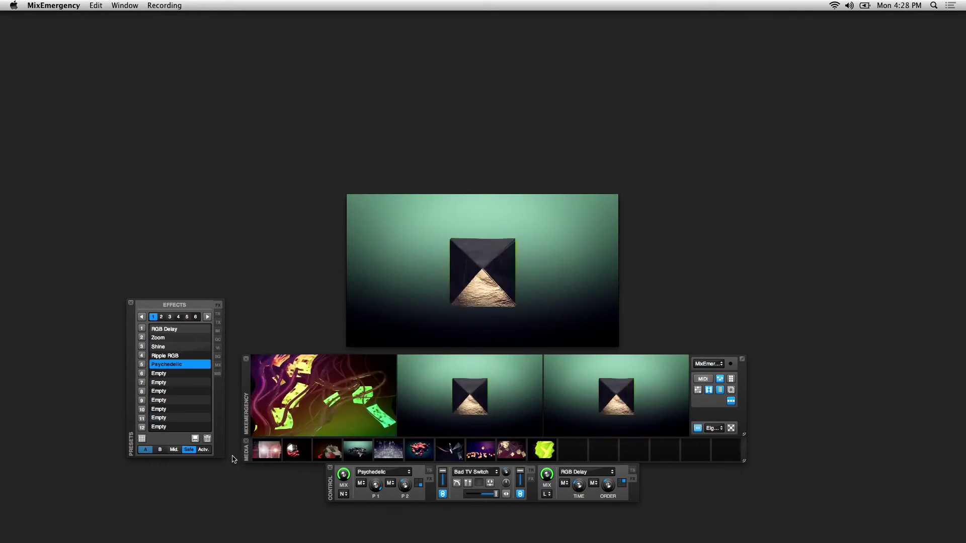
On deck B, try Ripple RGB and Psychedelic, clear the effect, then target deck A
{"action": "left_click", "coordinate": [203, 450]}
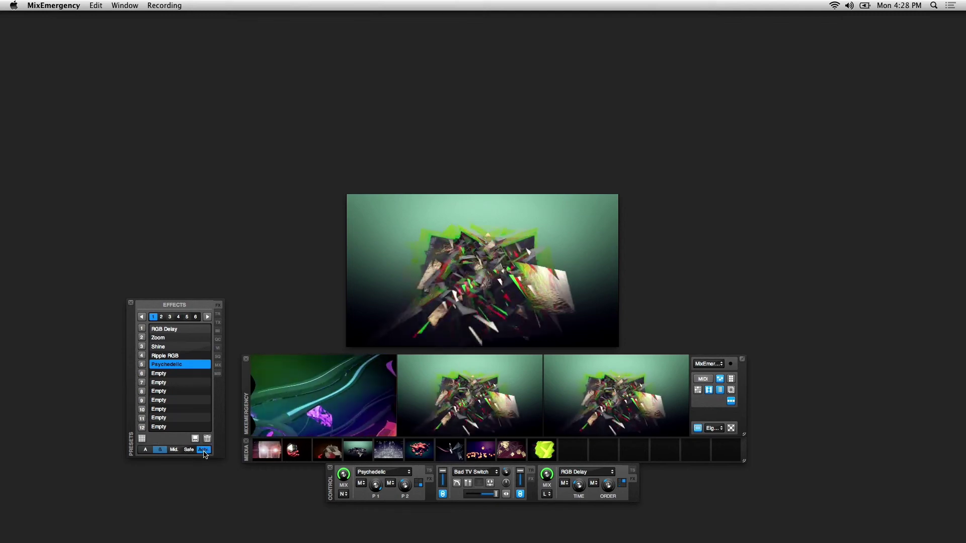
{"action": "key", "text": "Down"}
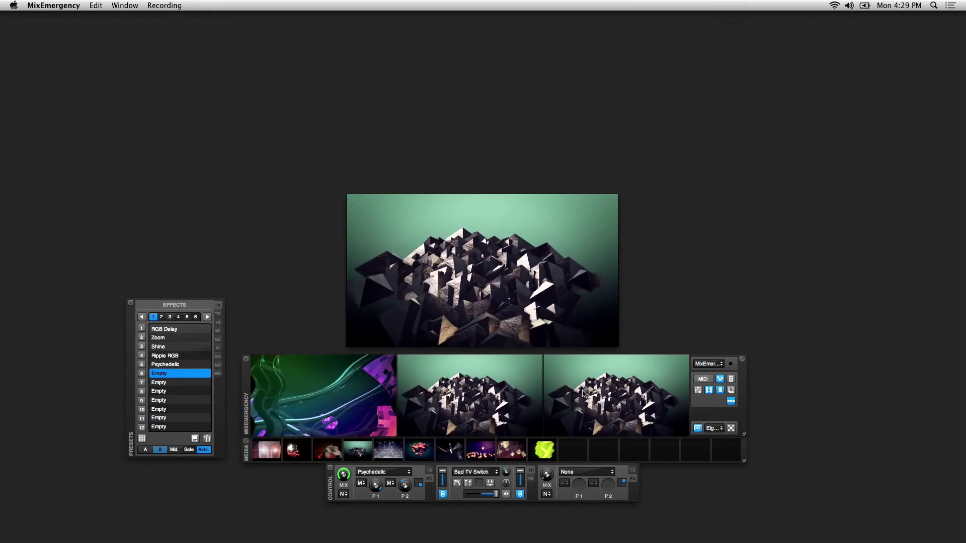
{"action": "left_click", "coordinate": [142, 358]}
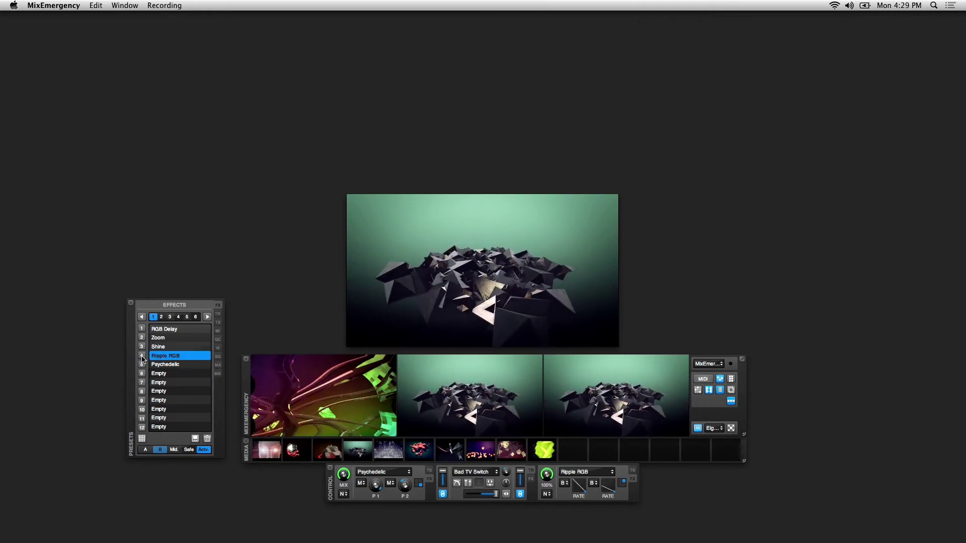
{"action": "left_click", "coordinate": [142, 362]}
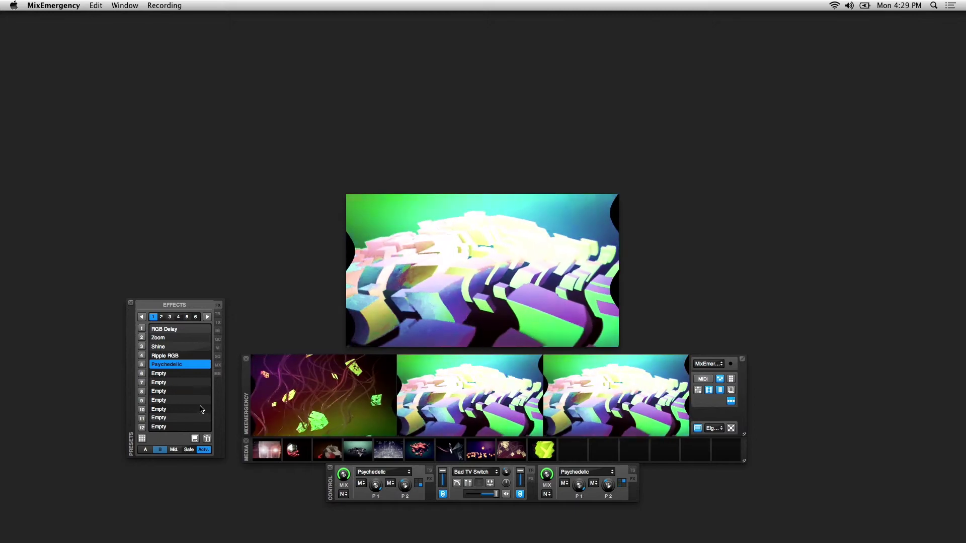
{"action": "key", "text": "Down"}
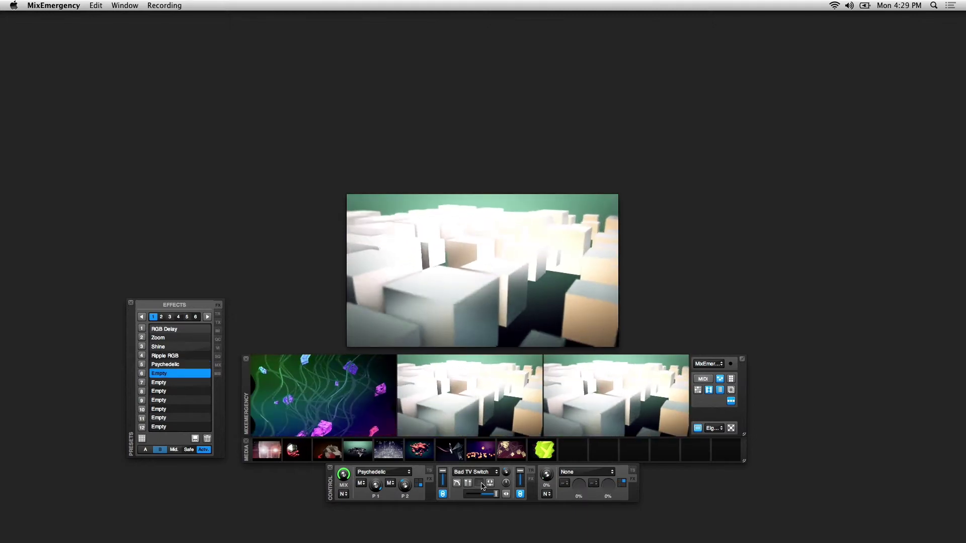
{"action": "left_click", "coordinate": [145, 450]}
Clear the left deck's effect, enable the Cube transition, and crossfade to the right deck
{"action": "left_click", "coordinate": [171, 375]}
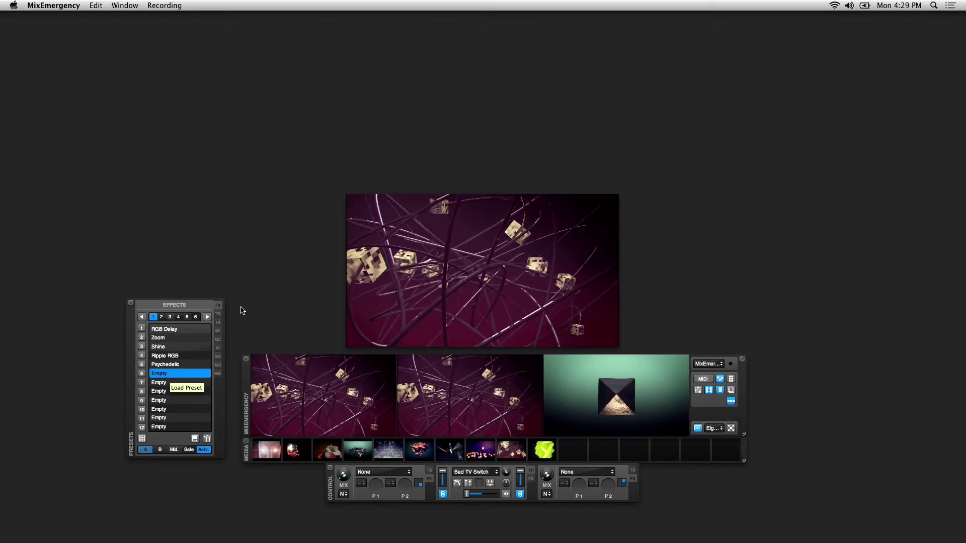
{"action": "left_click", "coordinate": [218, 314]}
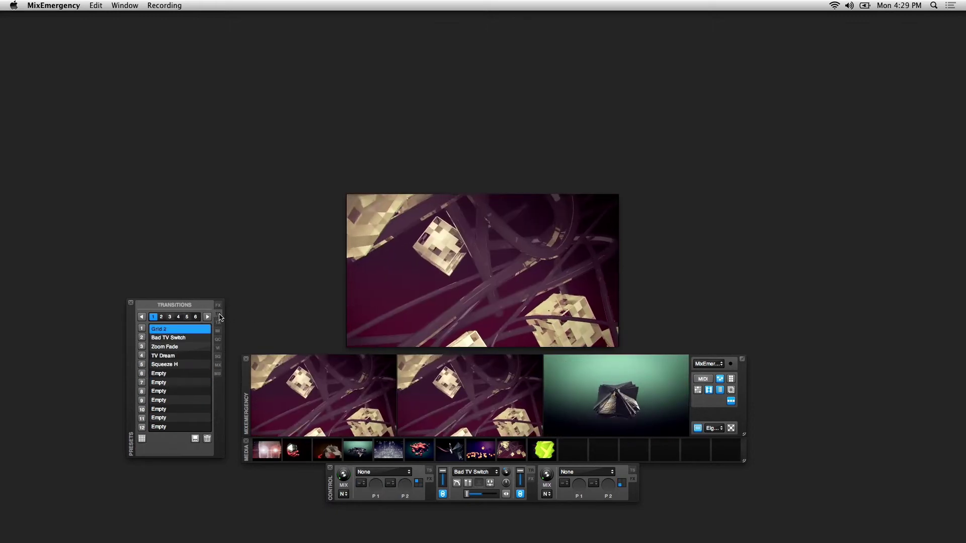
{"action": "left_click", "coordinate": [476, 476]}
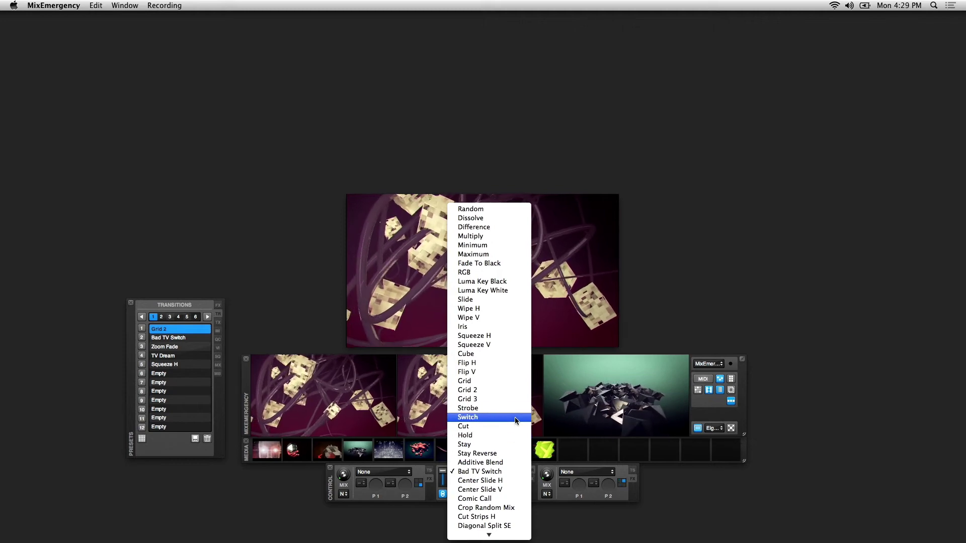
{"action": "left_click", "coordinate": [478, 354]}
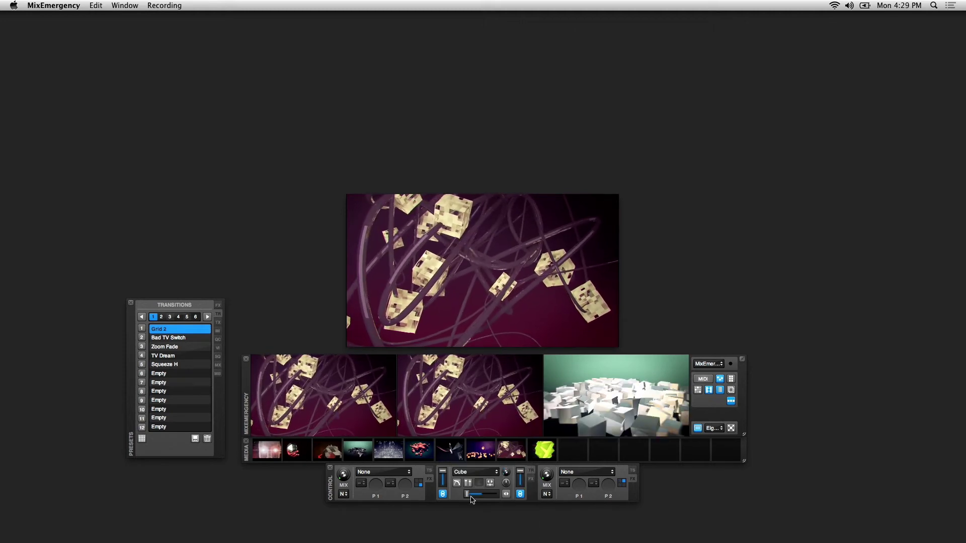
{"action": "left_click", "coordinate": [456, 483]}
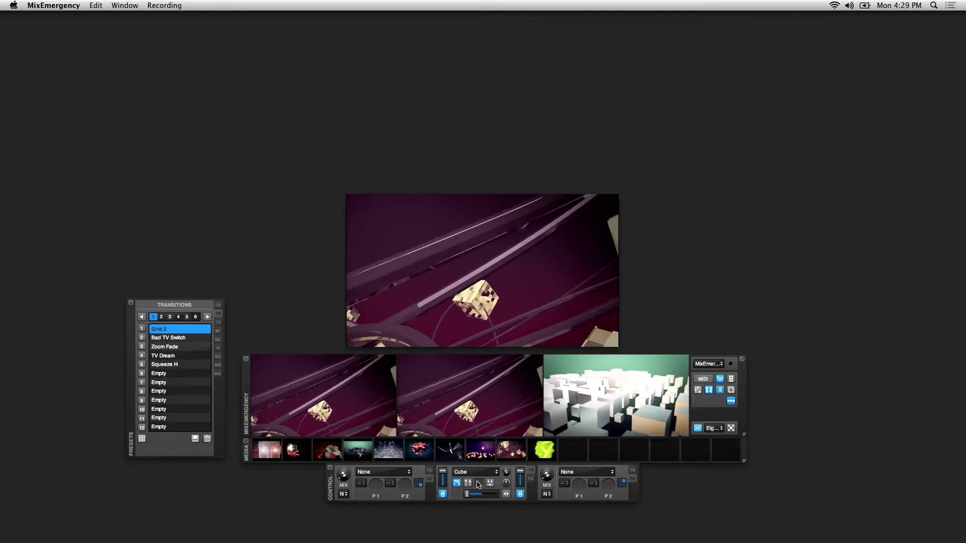
{"action": "left_click_drag", "start_coordinate": [467, 498], "coordinate": [492, 494]}
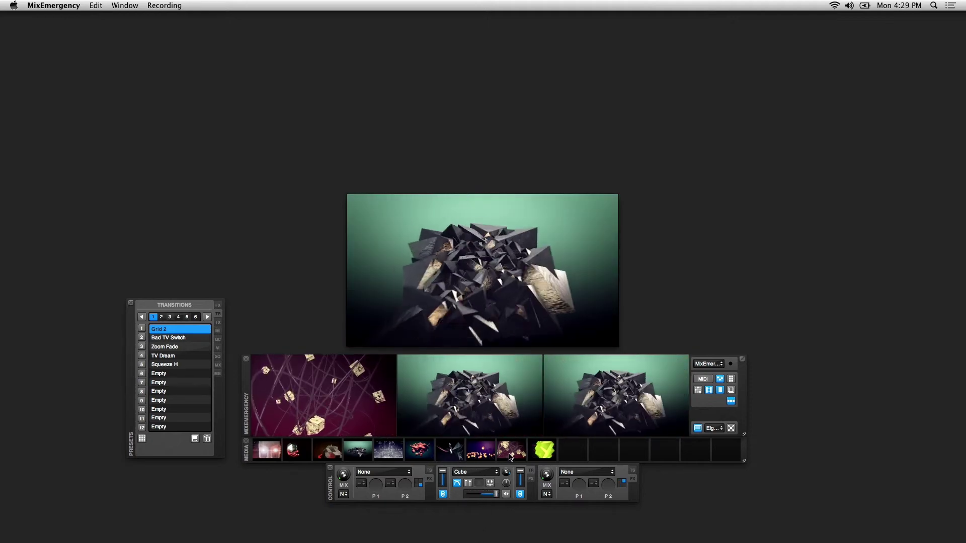
Save Cube to transition slot 6, then recall the Cube, Squeeze H, TV Dream and Bad TV Switch presets
{"action": "left_click", "coordinate": [188, 374]}
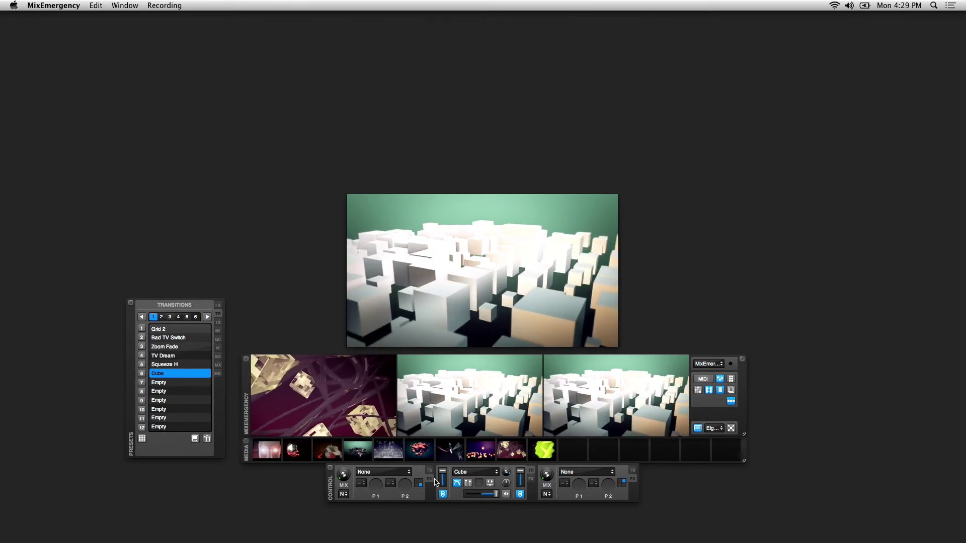
{"action": "left_click", "coordinate": [159, 384]}
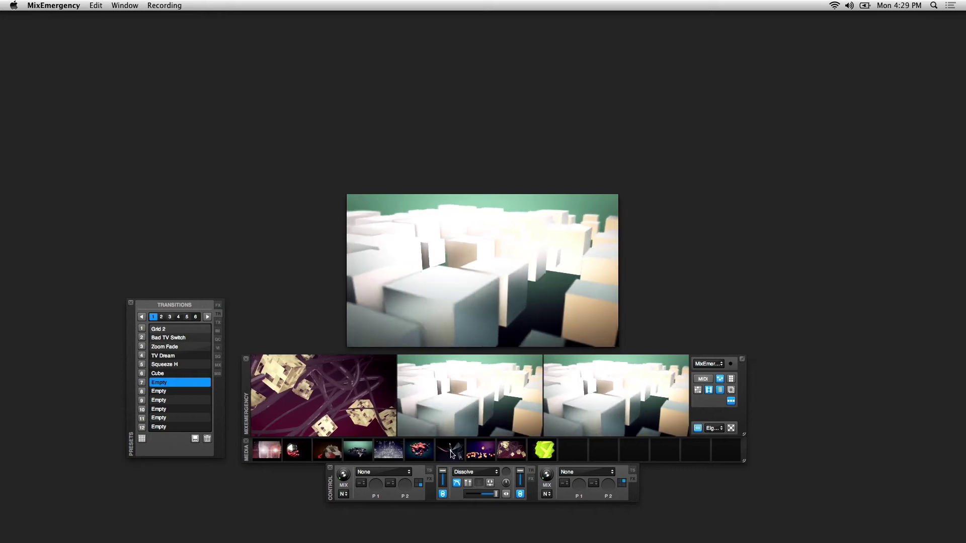
{"action": "left_click_drag", "start_coordinate": [492, 498], "coordinate": [480, 497]}
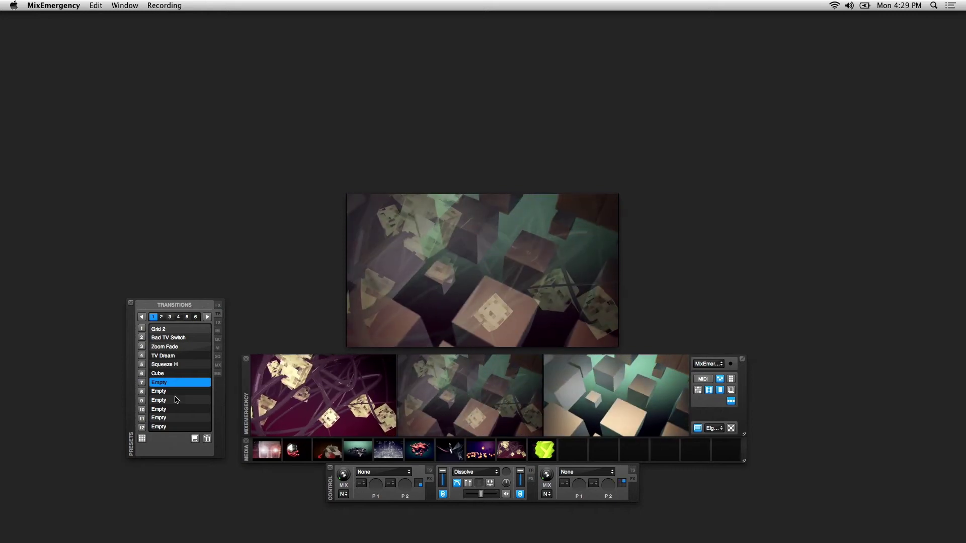
{"action": "left_click", "coordinate": [161, 374]}
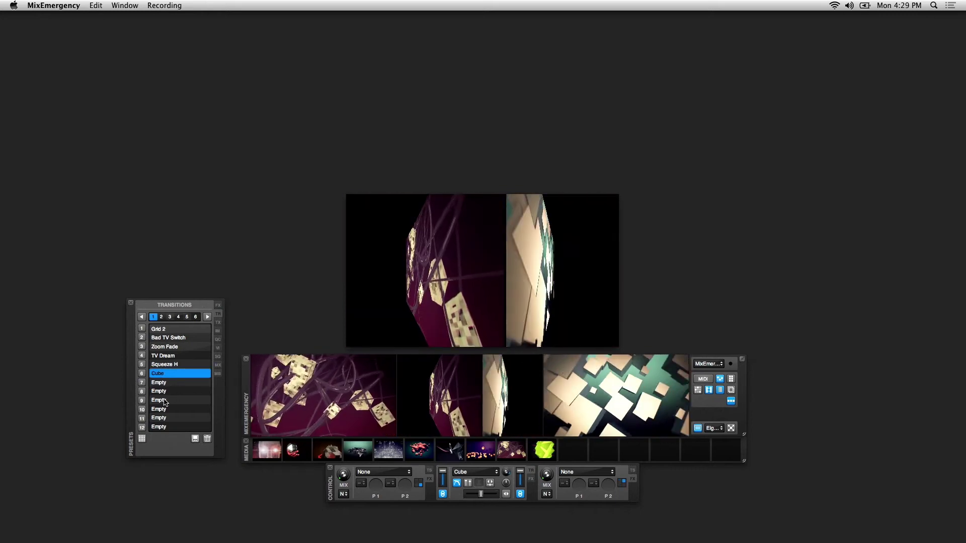
{"action": "left_click", "coordinate": [142, 365]}
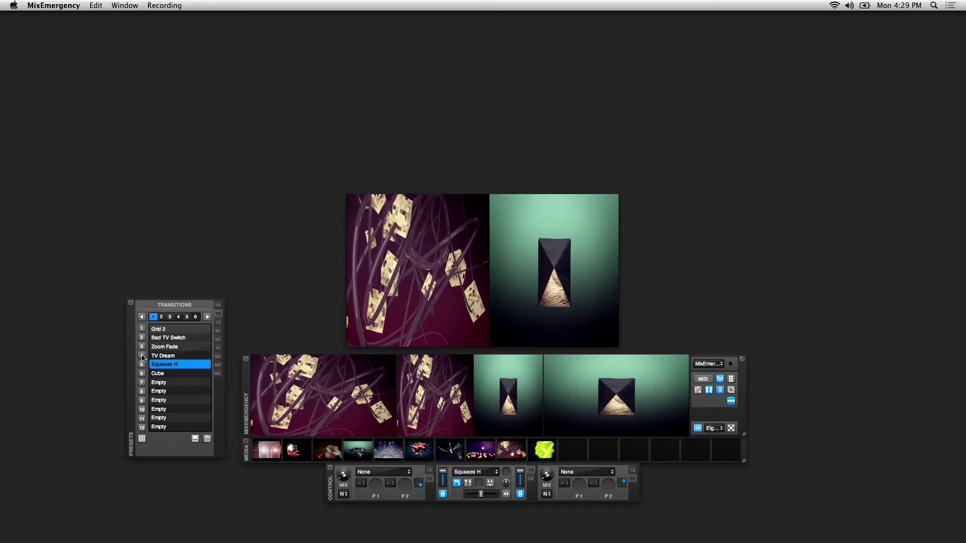
{"action": "left_click", "coordinate": [143, 356]}
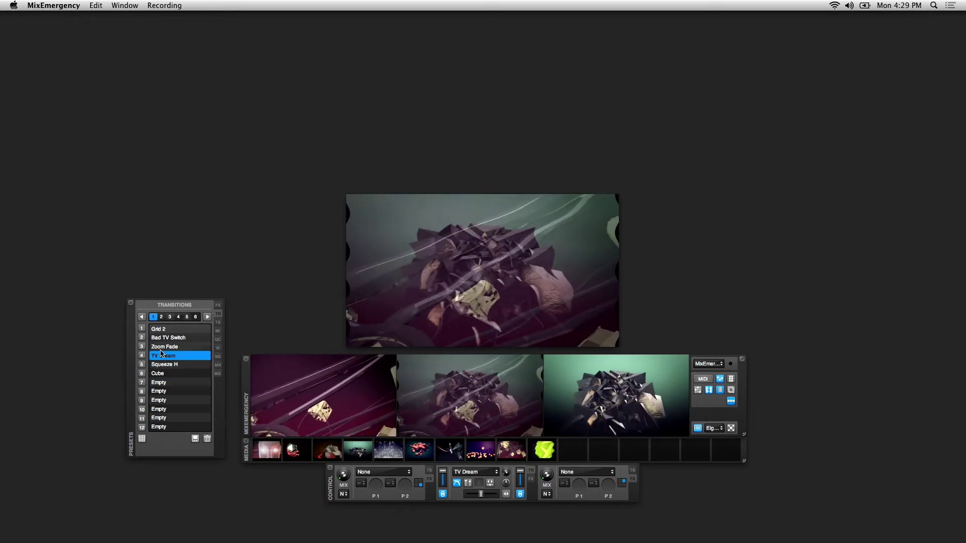
{"action": "left_click", "coordinate": [144, 339]}
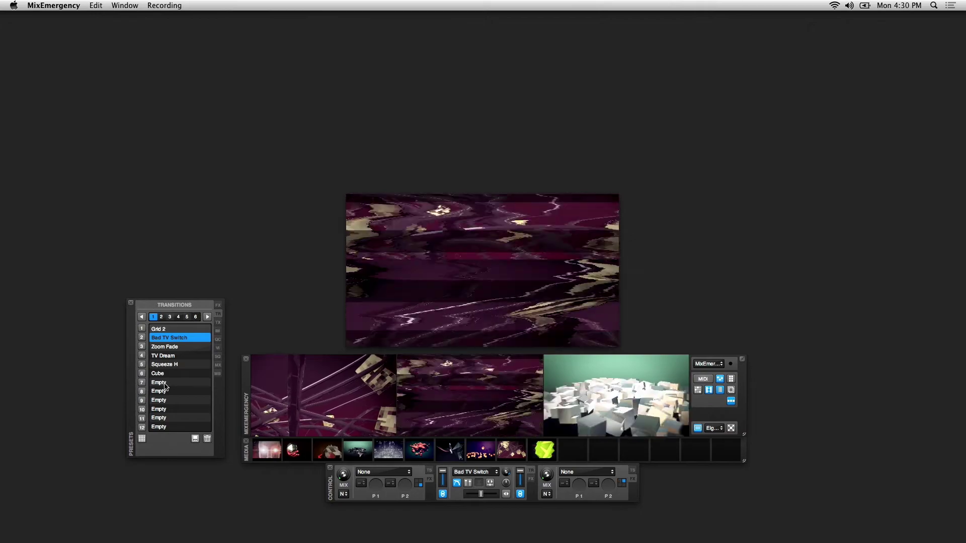
Clear transition slot 6 back to Empty, resetting to Dissolve, and crossfade fully to the left deck
{"action": "double_click", "coordinate": [174, 337]}
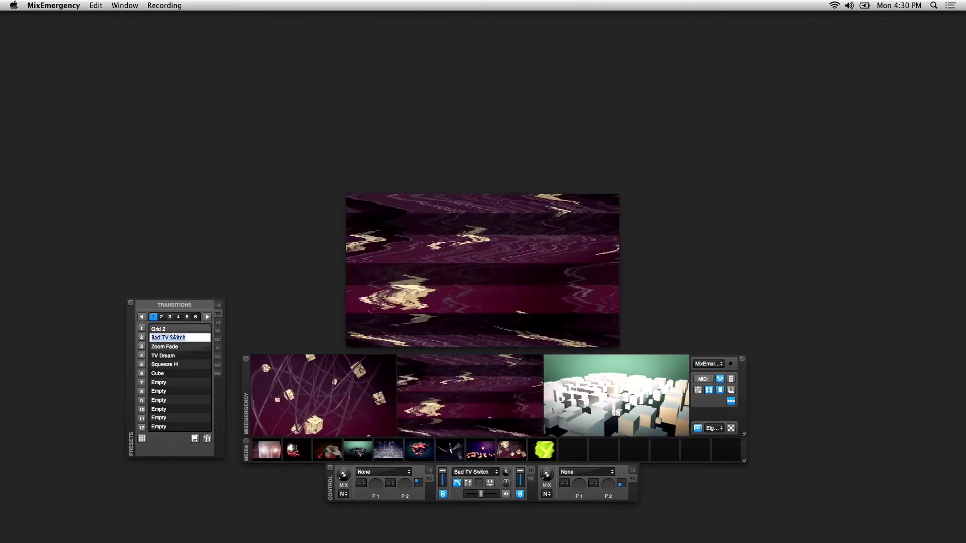
{"action": "left_click", "coordinate": [197, 349]}
{"action": "left_click", "coordinate": [173, 381]}
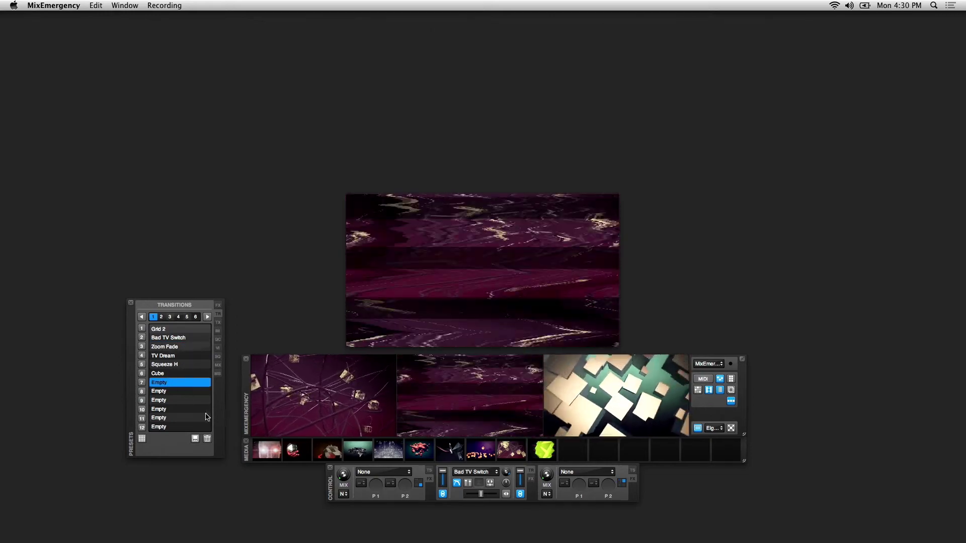
{"action": "left_click", "coordinate": [177, 374]}
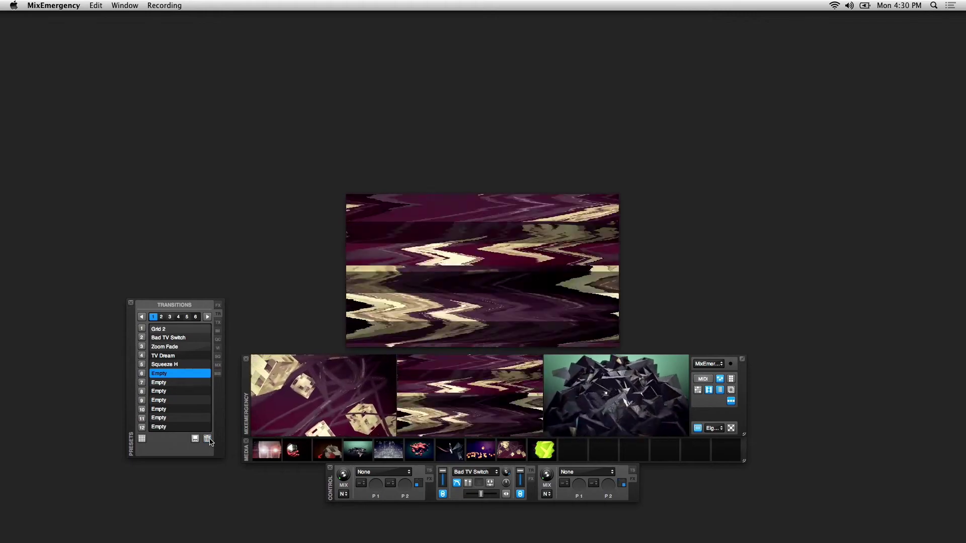
{"action": "left_click", "coordinate": [142, 374]}
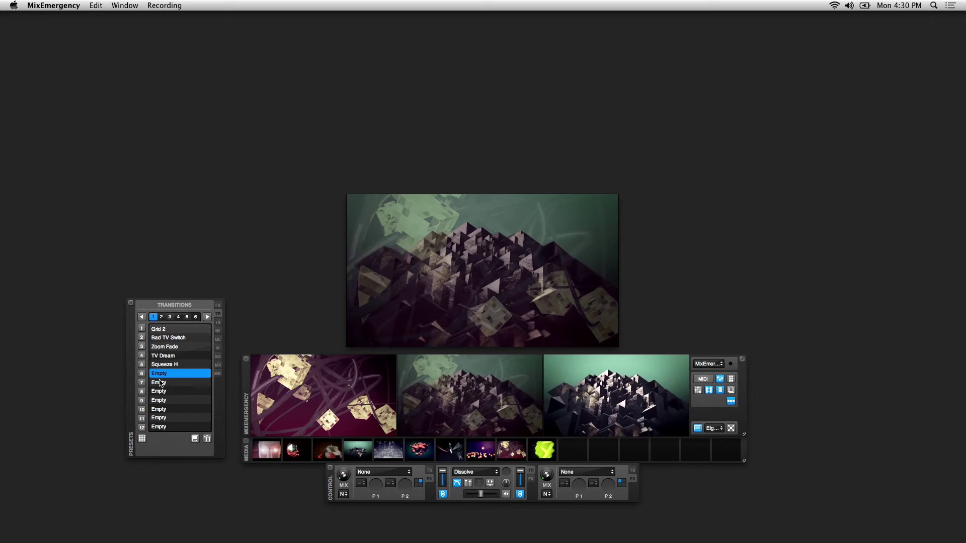
{"action": "left_click", "coordinate": [160, 383]}
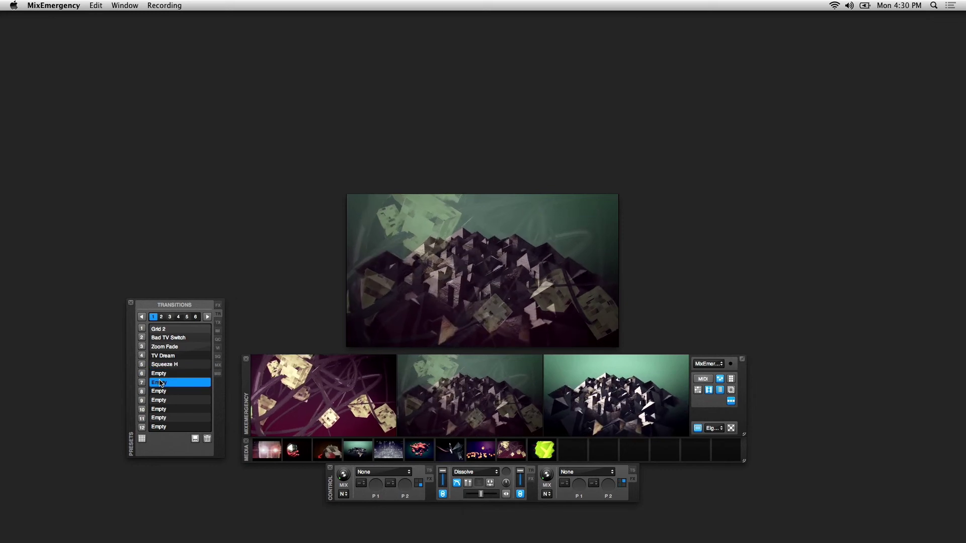
{"action": "left_click_drag", "start_coordinate": [482, 498], "coordinate": [441, 499]}
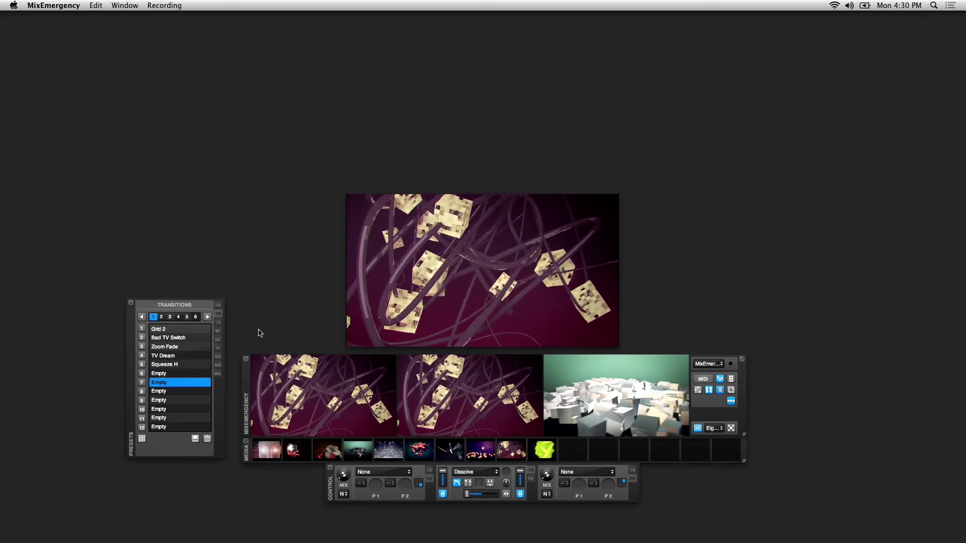
Browse the Text, Image, Q.C., Video Input Overlay, FX Sequence and Mixer FX presets, finishing on Media Banks
{"action": "left_click", "coordinate": [218, 325]}
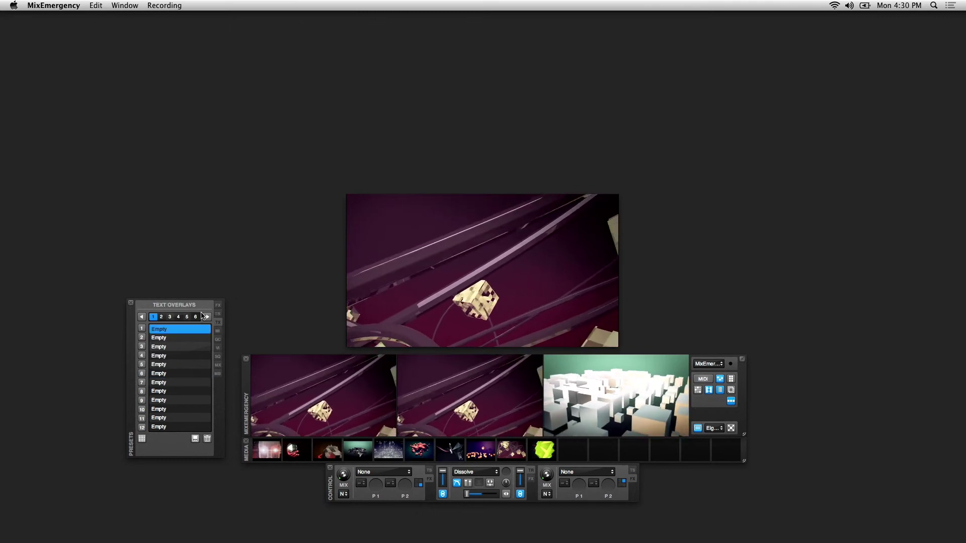
{"action": "left_click", "coordinate": [219, 333]}
{"action": "left_click", "coordinate": [219, 342]}
{"action": "left_click", "coordinate": [219, 351]}
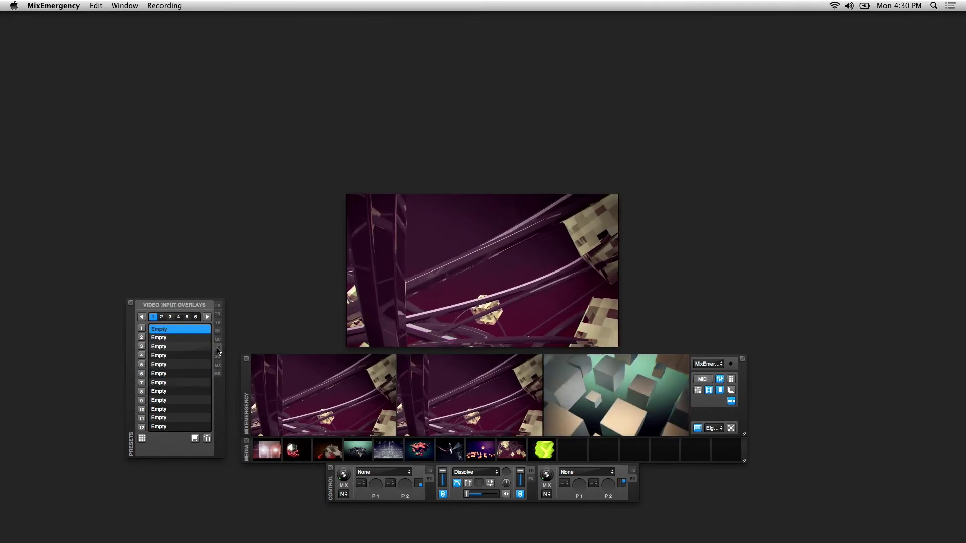
{"action": "left_click", "coordinate": [220, 359]}
{"action": "left_click", "coordinate": [218, 368]}
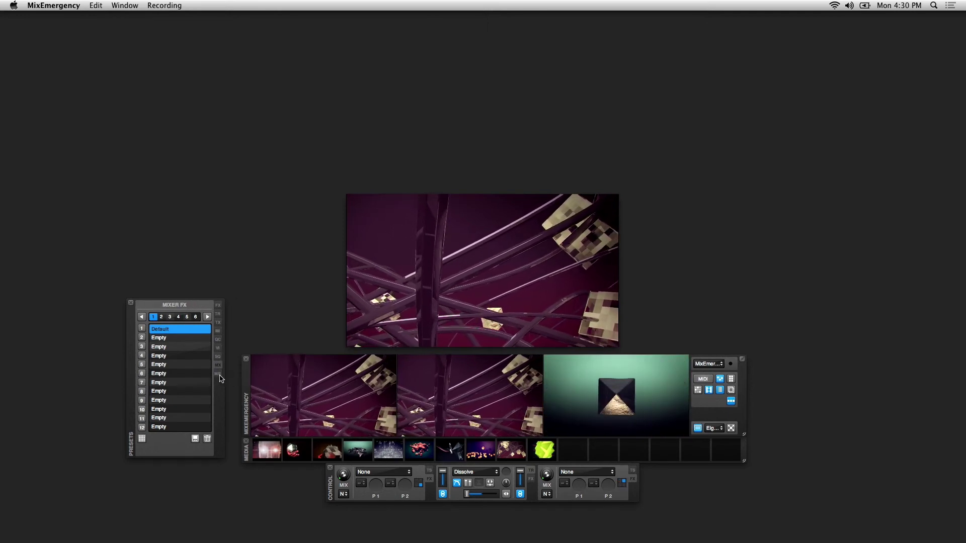
{"action": "left_click", "coordinate": [219, 375]}
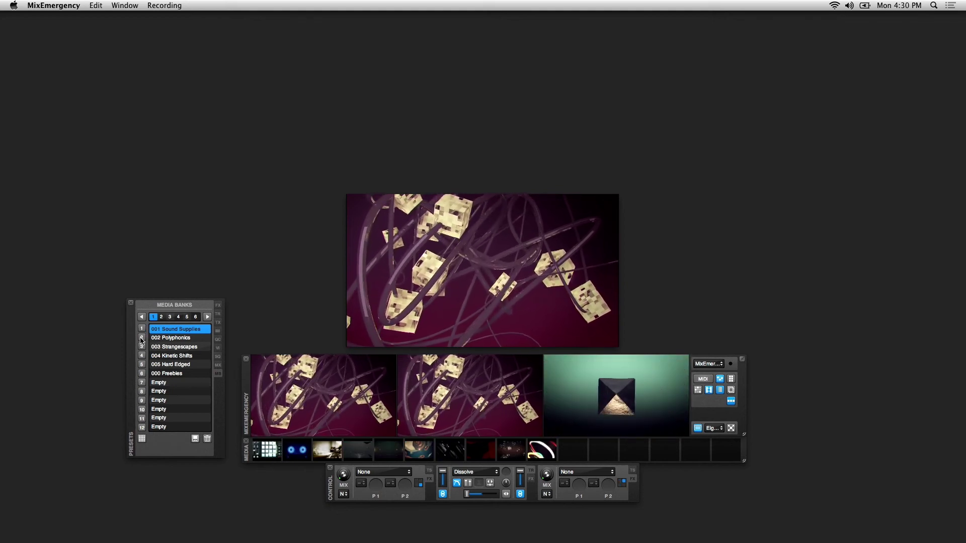
Load media banks 002 Polyphonics, 003 Strangescapes, 004 Kinetic Shifts and 005 Hard Edged, then 002 Polyphonics again
{"action": "left_click", "coordinate": [141, 340]}
{"action": "left_click", "coordinate": [142, 348]}
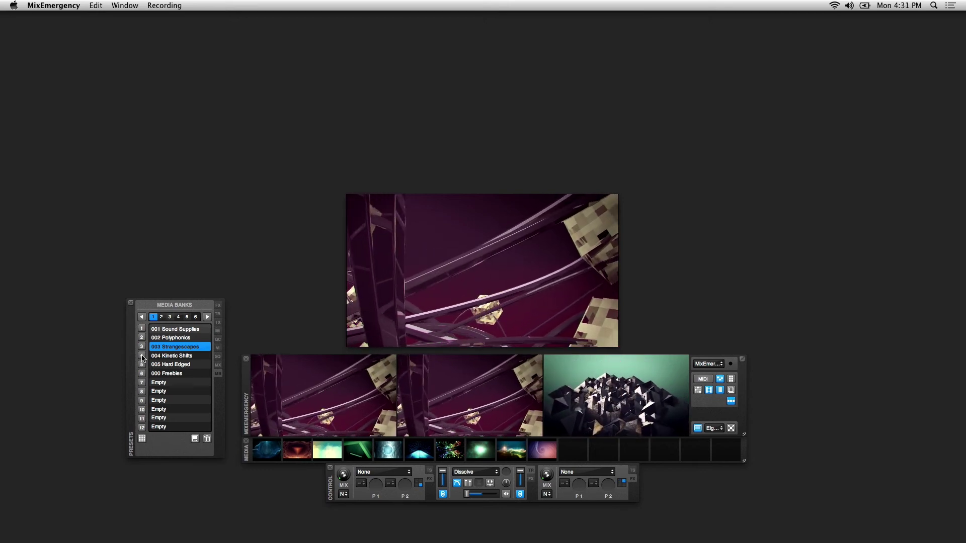
{"action": "left_click", "coordinate": [141, 356]}
{"action": "left_click", "coordinate": [142, 365]}
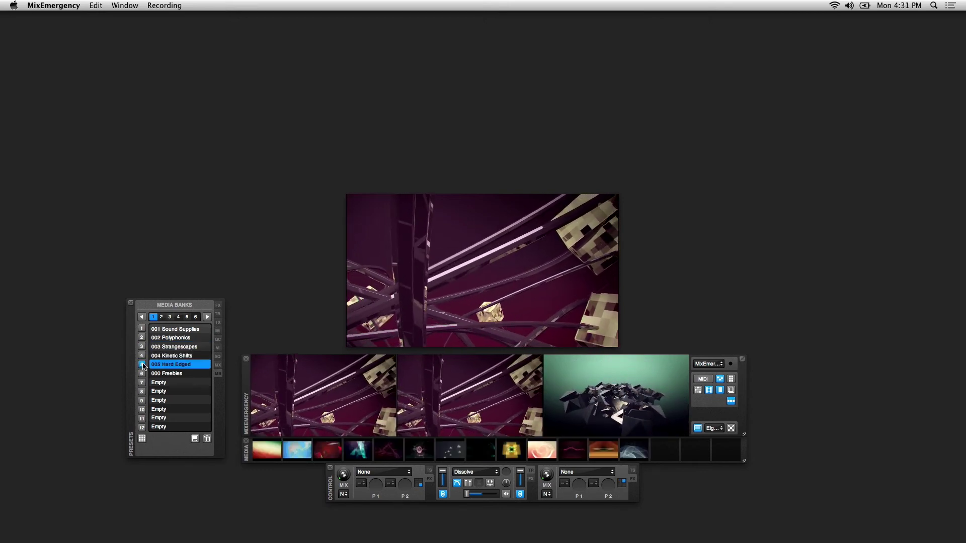
{"action": "left_click", "coordinate": [141, 337]}
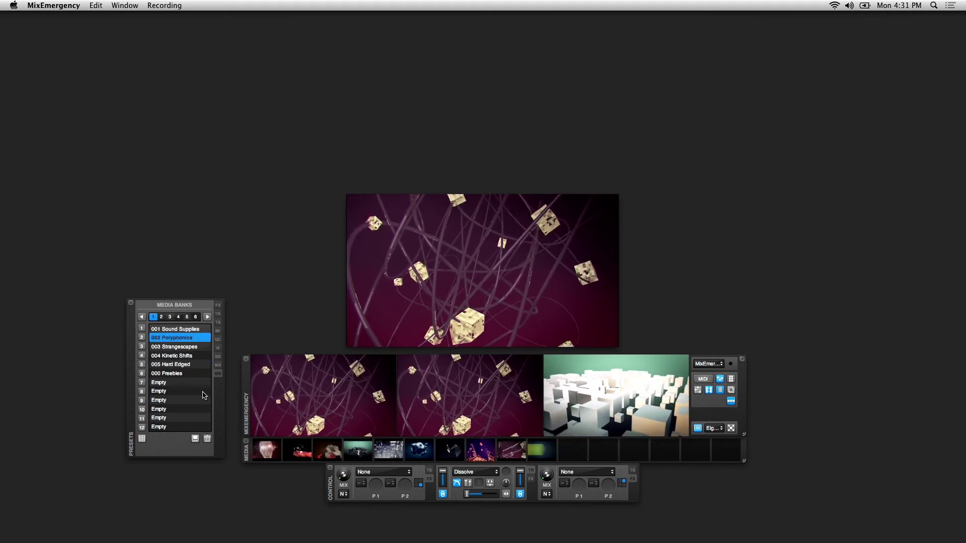